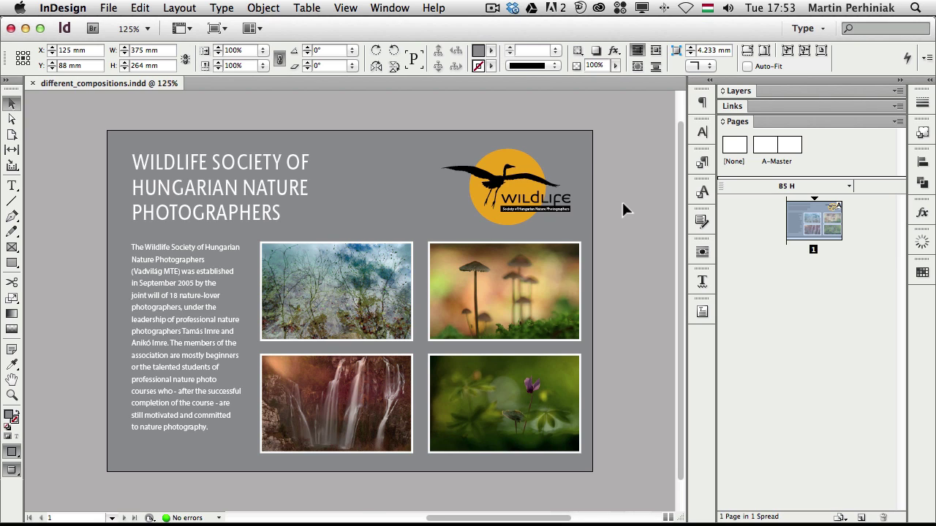
Step: At 100% zoom, stretch the page corner to preview Object-based liquid layout, then undo back to B5
key(super+1)
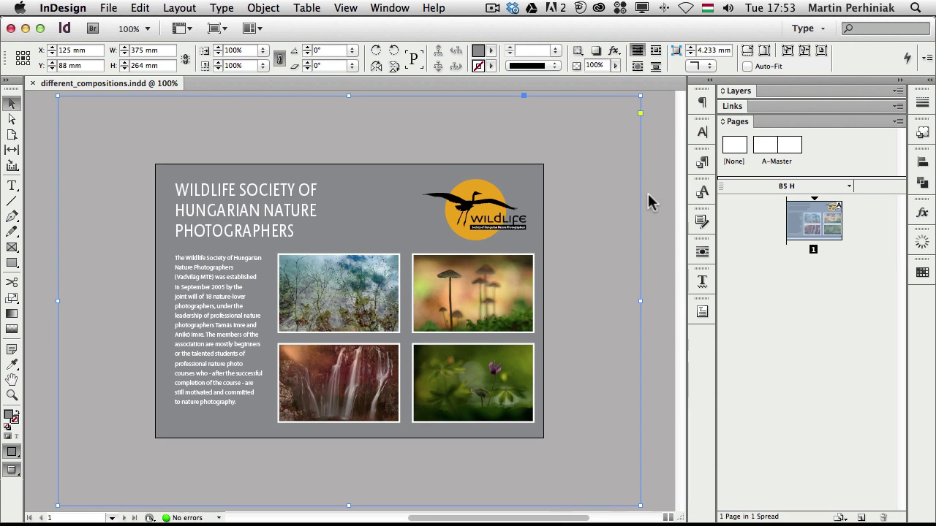
click(13, 136)
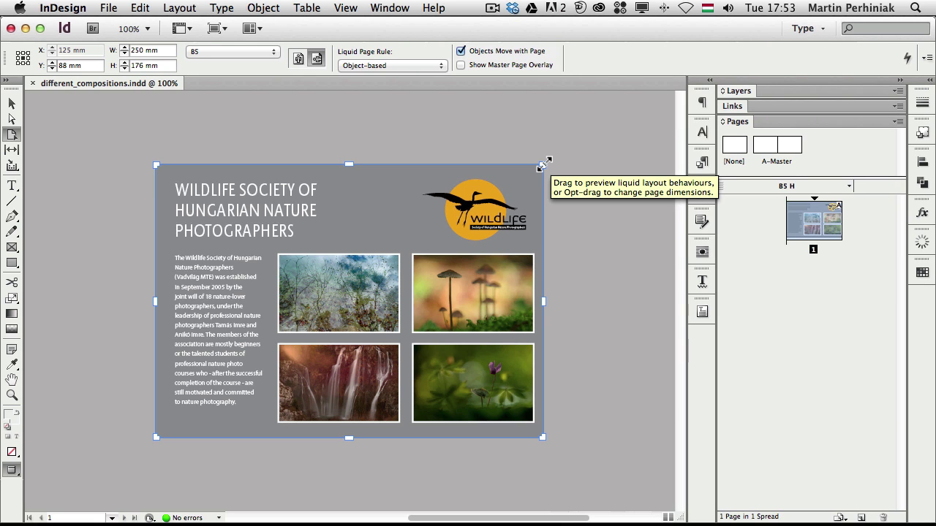
drag(543, 162, 572, 149)
key(super+z)
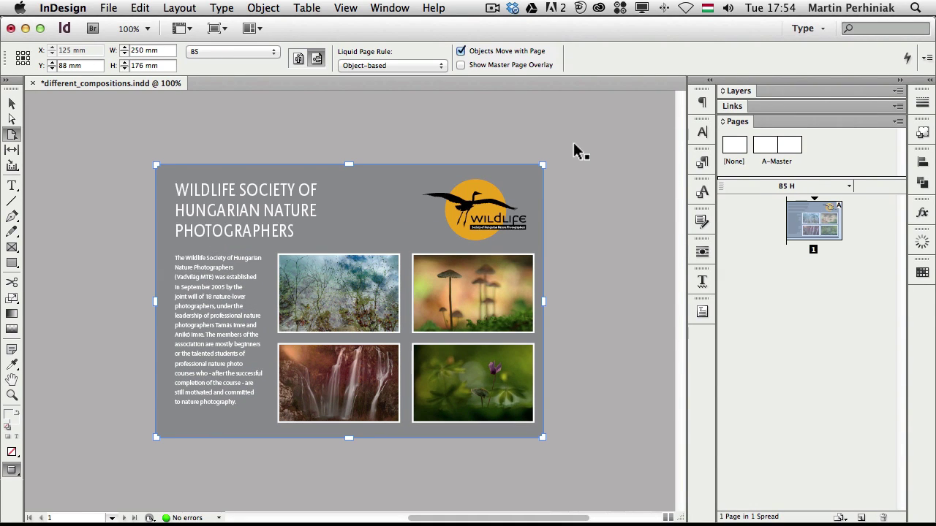
Step: Deselect everything, zoom to 125%, select the page and set its Liquid Page Rule to Off
key(v)
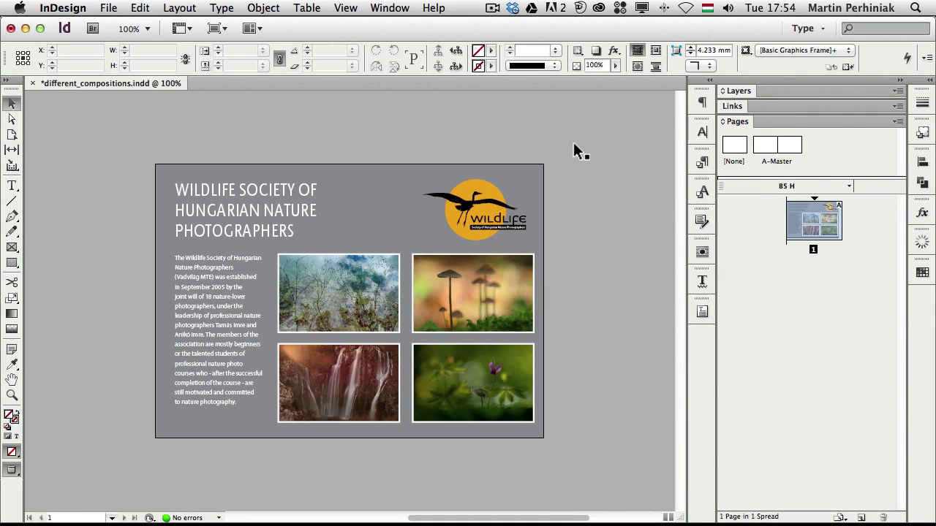
click(669, 168)
key(super+equal)
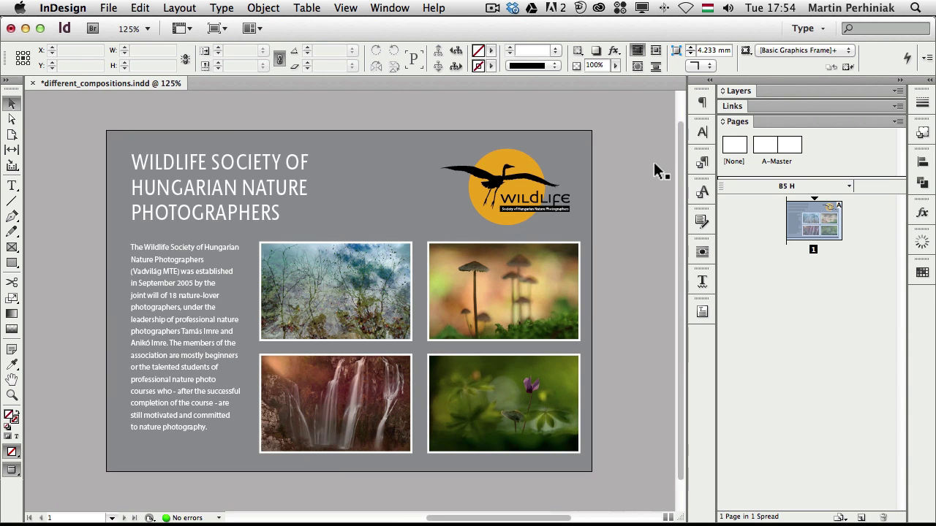
click(13, 135)
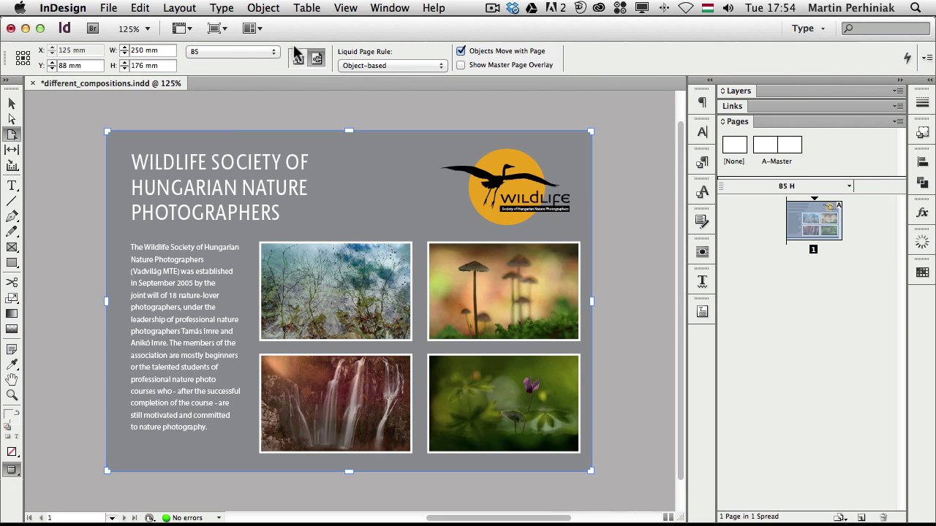
click(390, 65)
click(374, 27)
click(360, 66)
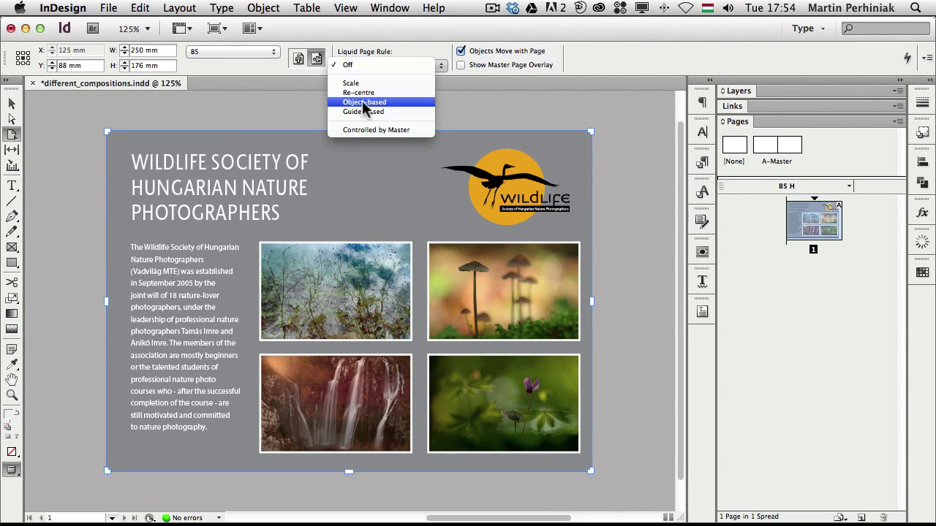
click(389, 43)
Step: Fit the page in the window and stretch it to preview resizing with no liquid rule
key(super+0)
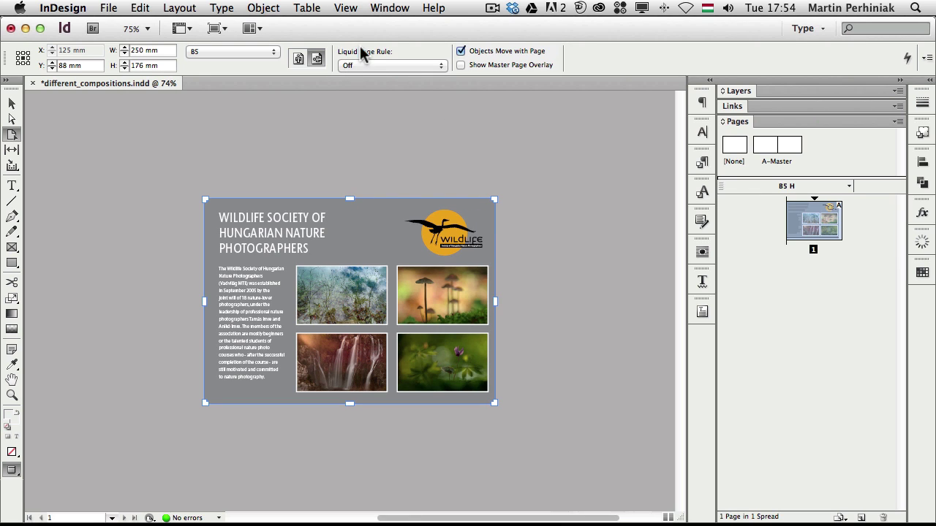
mouse_move(495, 199)
mouse_down()
mouse_move(593, 114)
mouse_move(544, 150)
mouse_move(600, 149)
mouse_move(530, 193)
mouse_move(510, 193)
mouse_move(595, 119)
mouse_move(549, 149)
mouse_move(541, 177)
mouse_move(498, 194)
mouse_up()
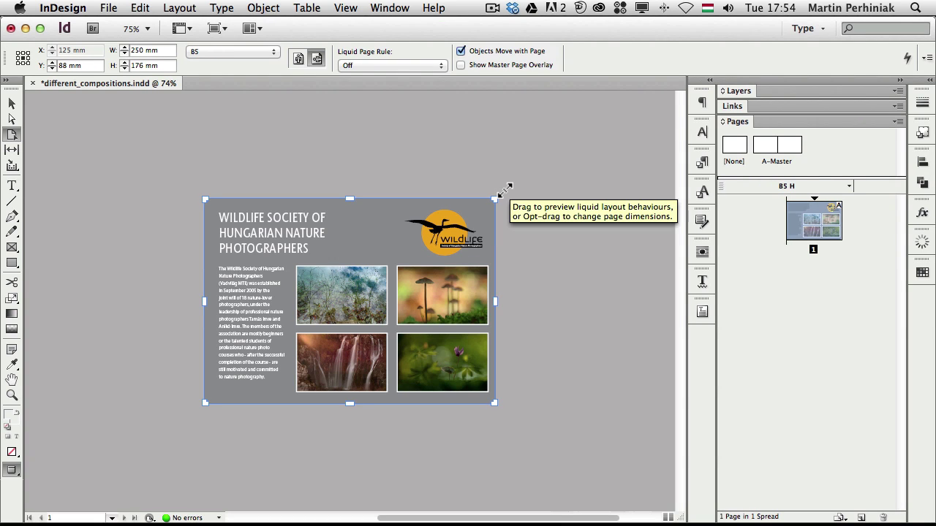
key(super+equal)
key(super+equal)
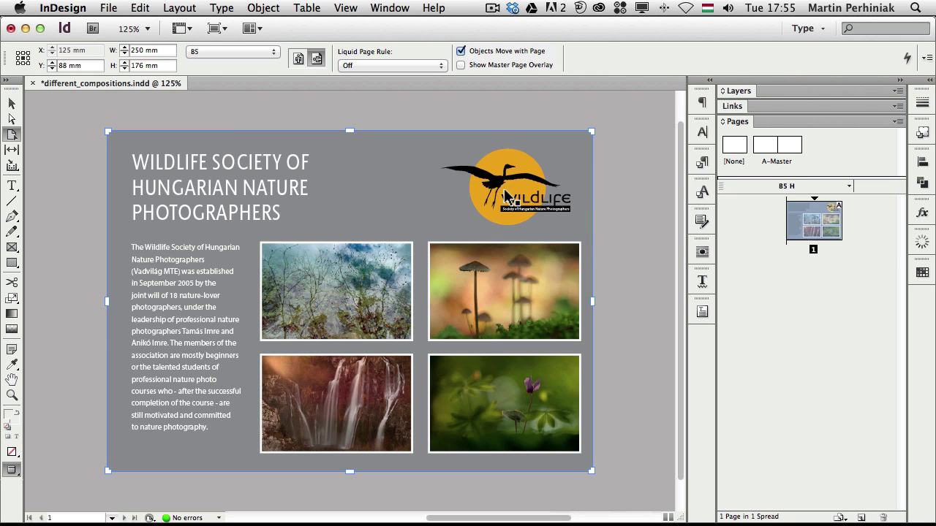
click(368, 65)
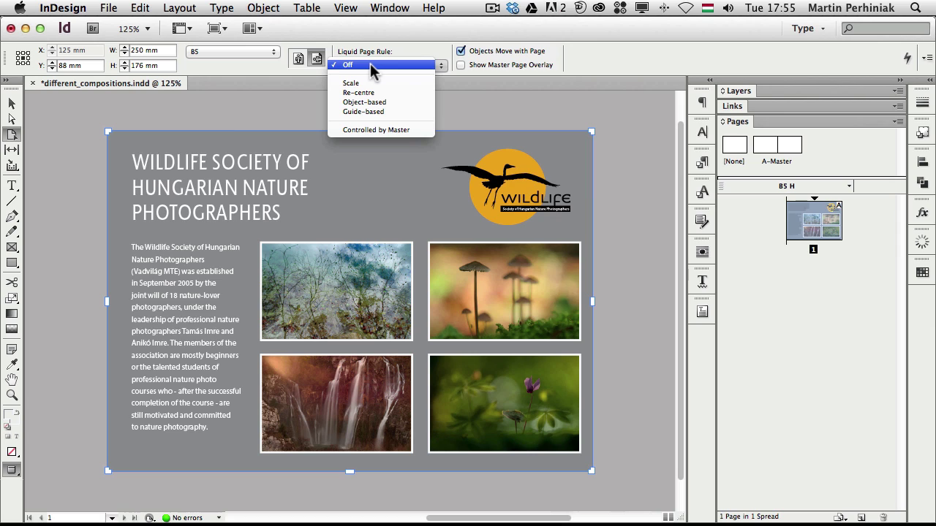
Step: Create a B5 V alternate layout from B5 H, keeping the Scale liquid page rule
click(671, 63)
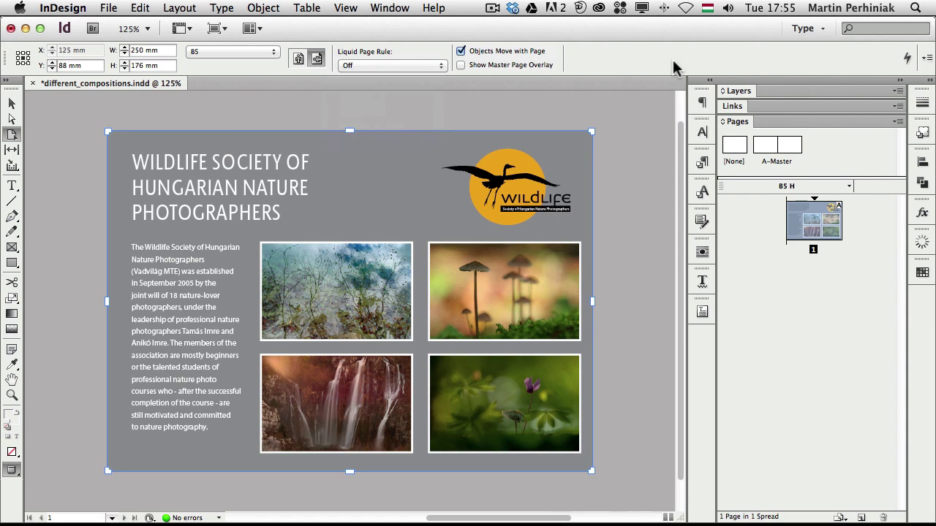
click(849, 187)
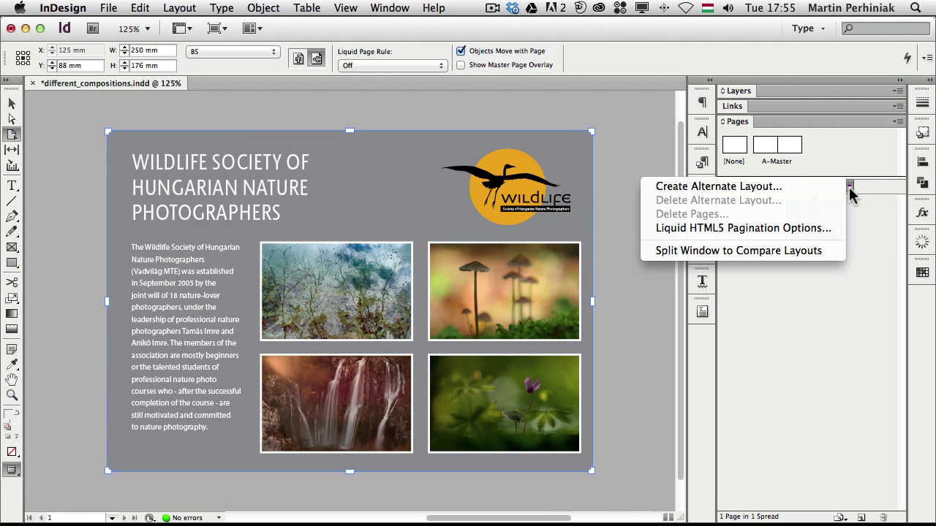
click(749, 185)
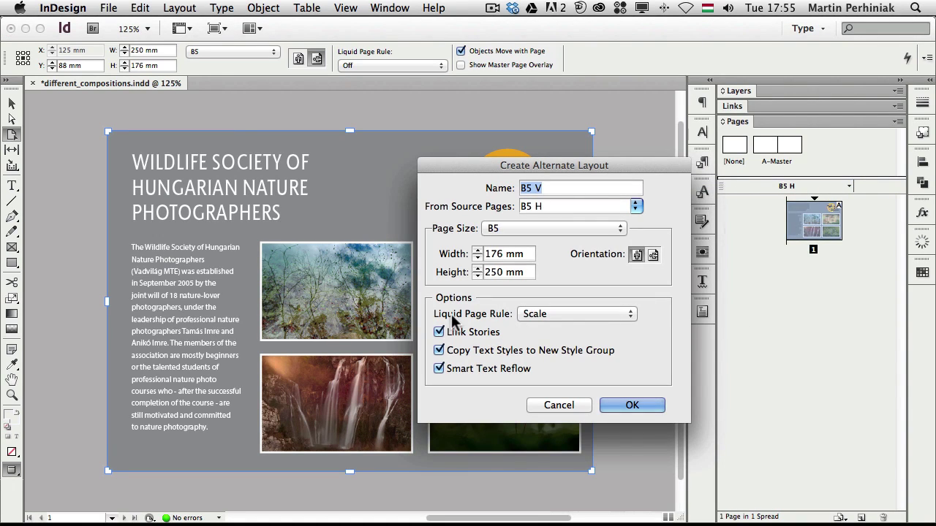
click(529, 313)
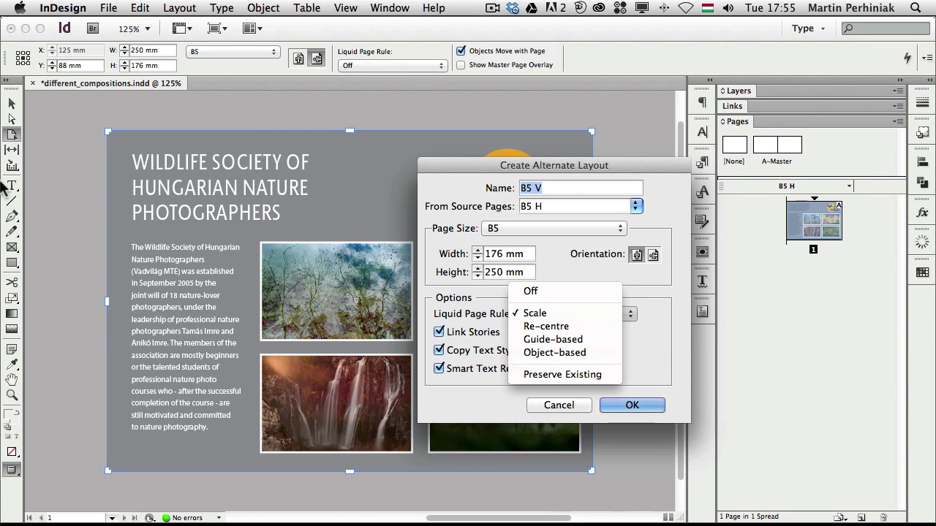
click(657, 298)
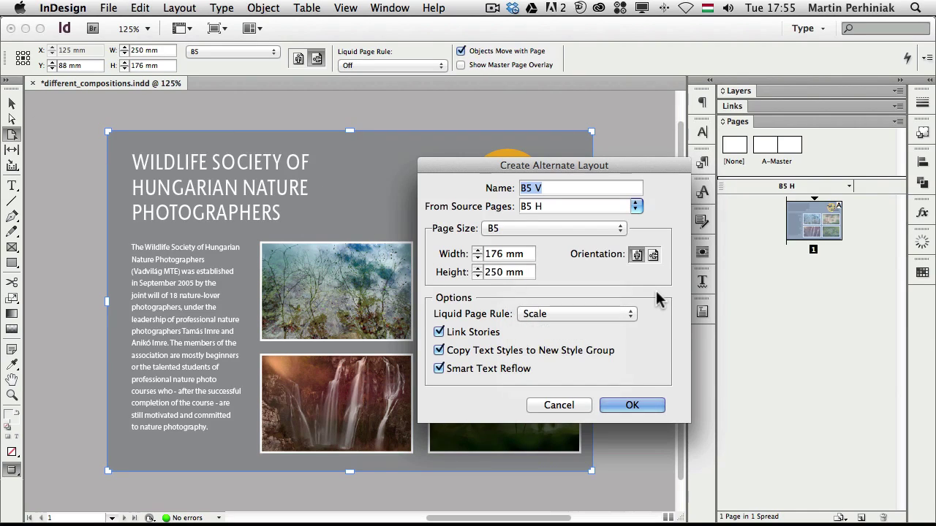
click(630, 407)
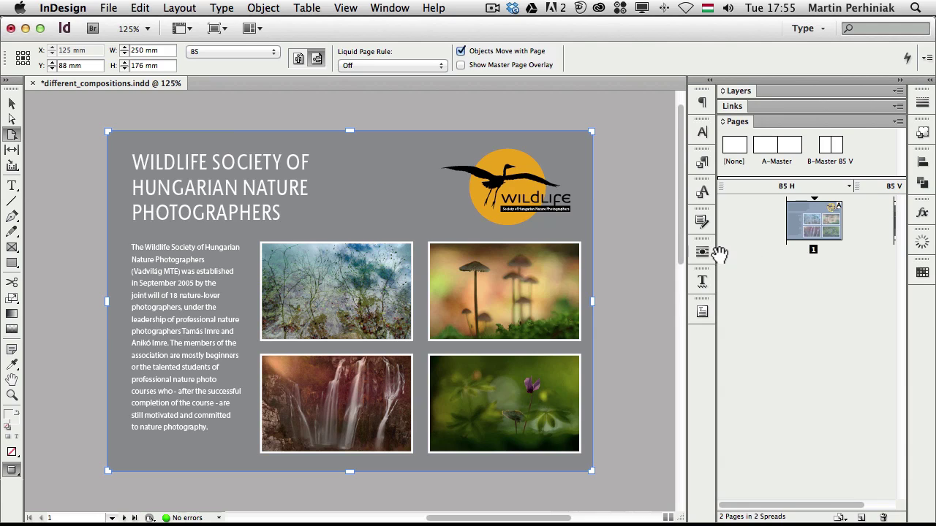
Step: Widen the Pages panel, view the vertical B5 V page, then return to the B5 H page
drag(718, 254, 627, 251)
double_click(821, 222)
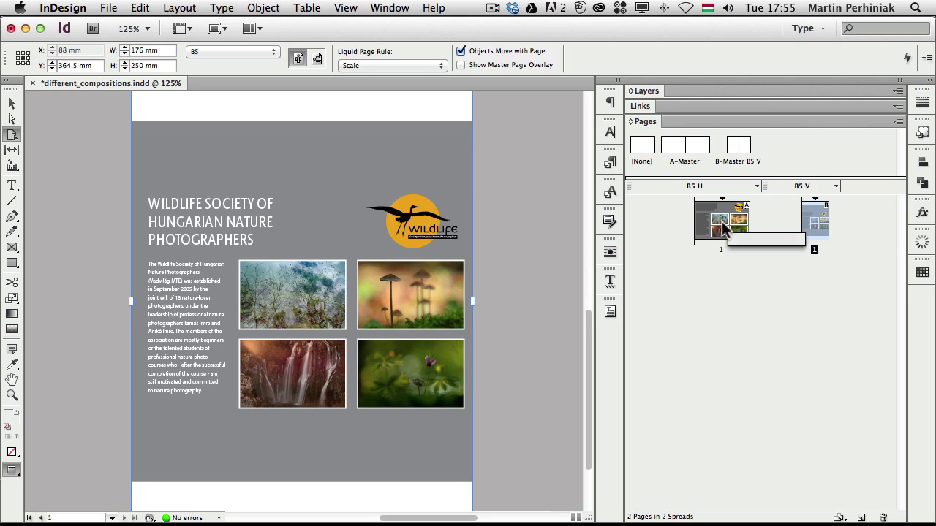
click(723, 226)
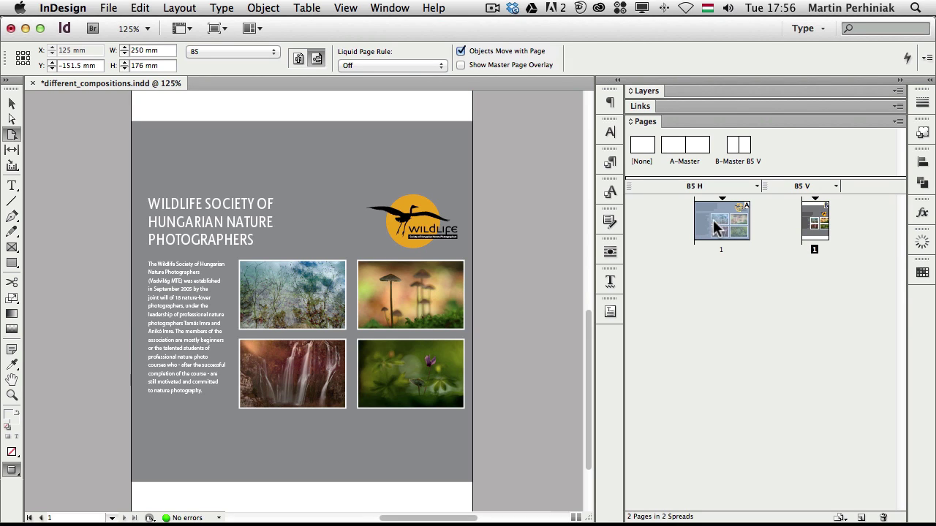
double_click(717, 228)
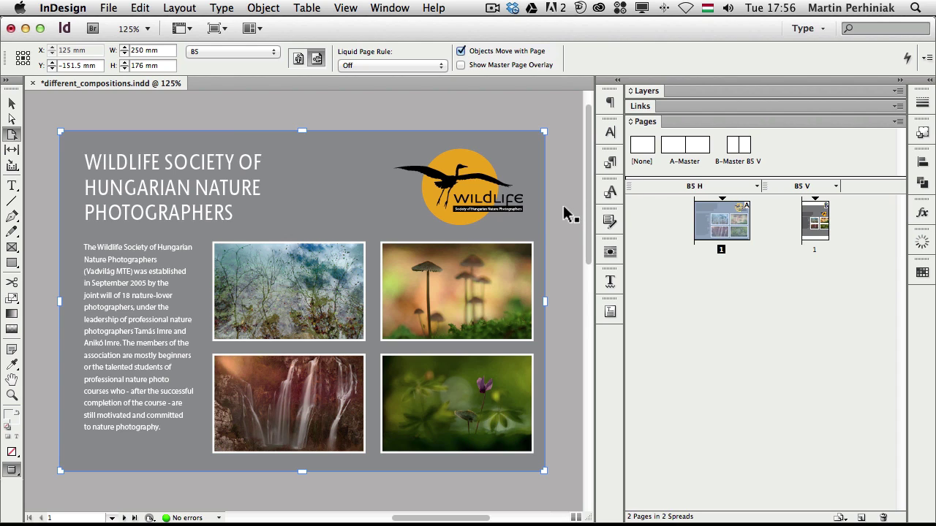
Step: Set the page's liquid rule to Scale, stretch the page to preview content scaling, then undo
click(373, 64)
click(369, 84)
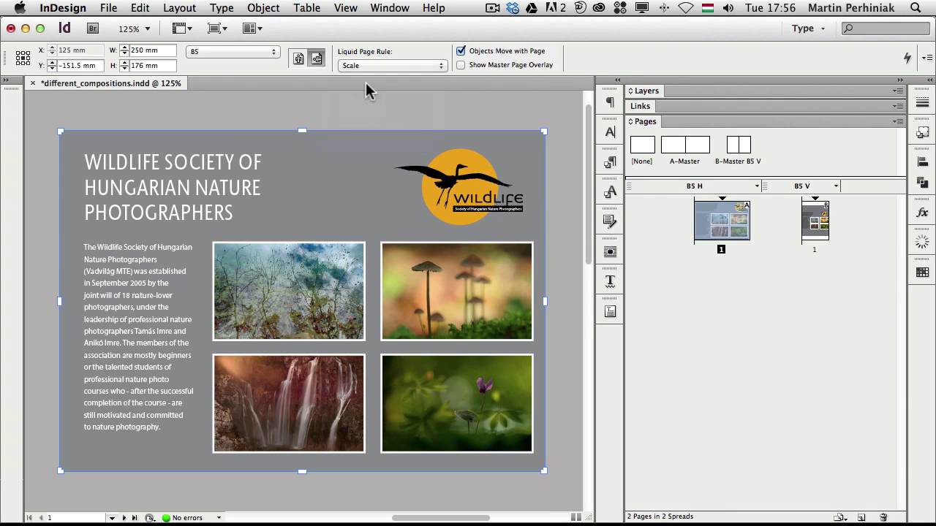
key(super+1)
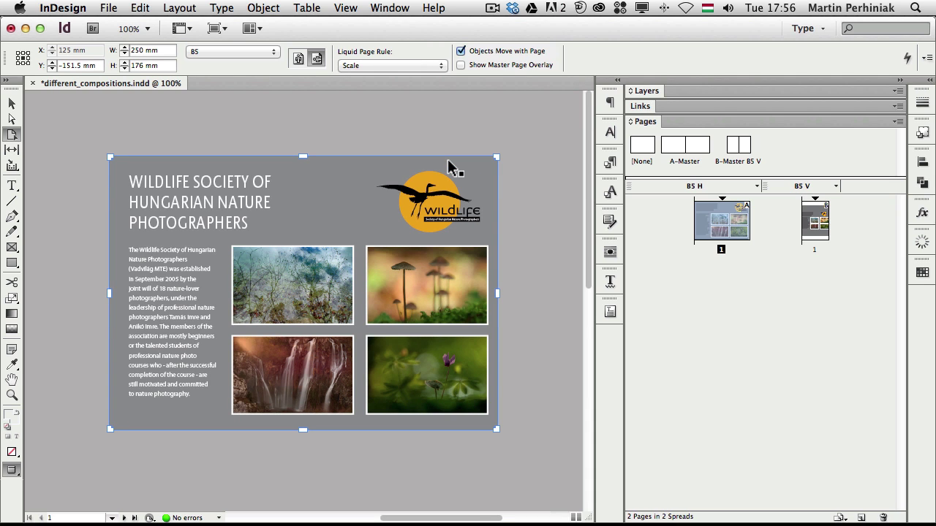
drag(497, 156, 428, 167)
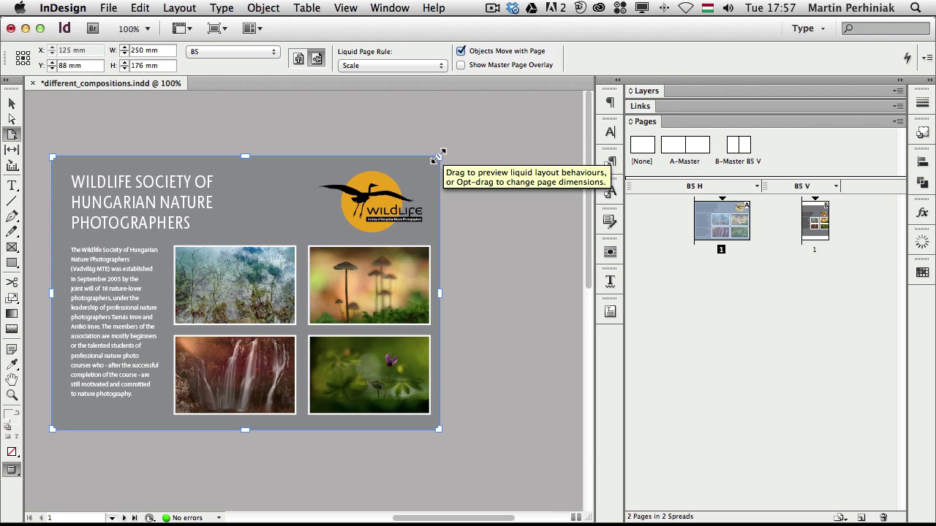
drag(438, 155, 511, 110)
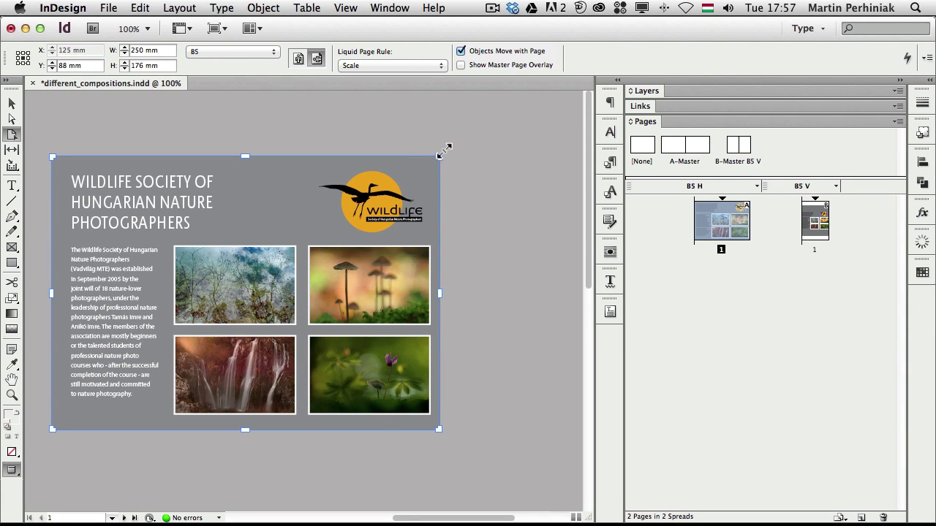
drag(437, 156, 359, 109)
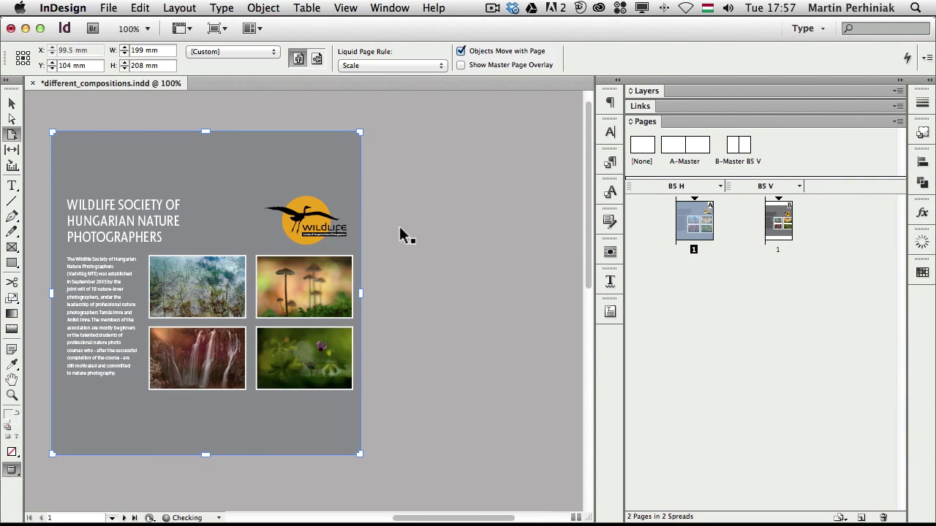
scroll(420, 223, left, 3)
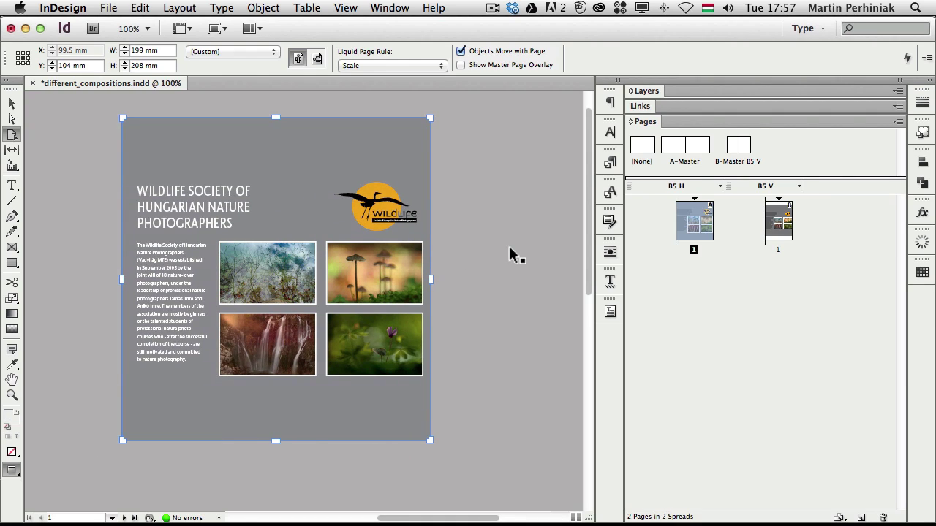
key(super+z)
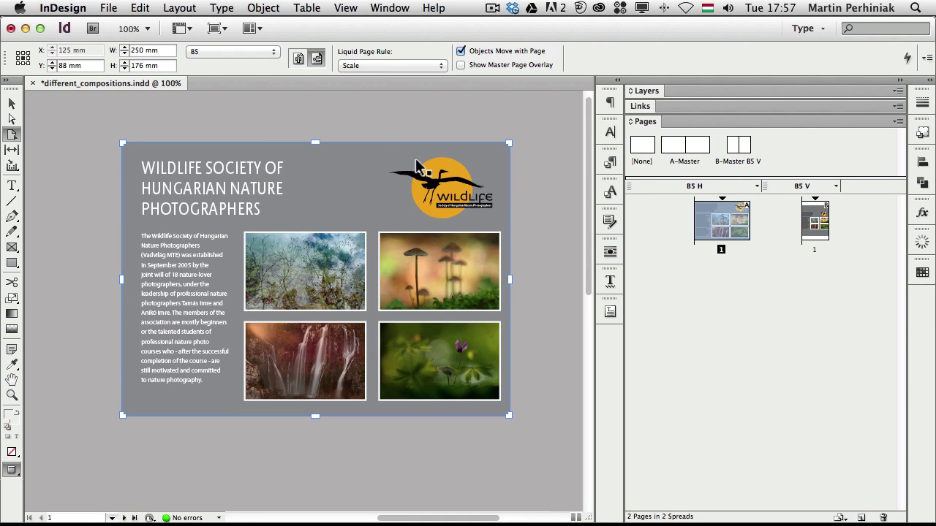
Step: Choose the Re-centre liquid rule, enlarge the page to preview re-centring, then undo to 250 × 176 mm
click(359, 66)
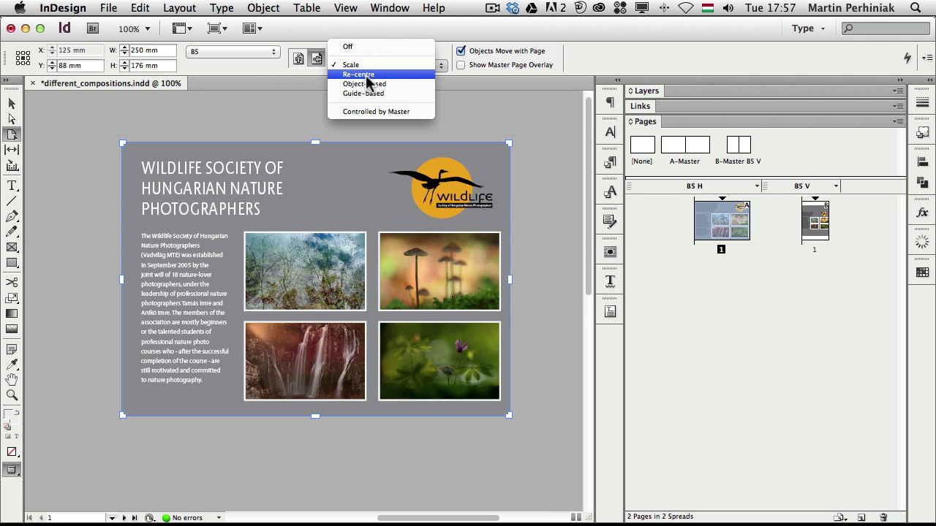
click(366, 75)
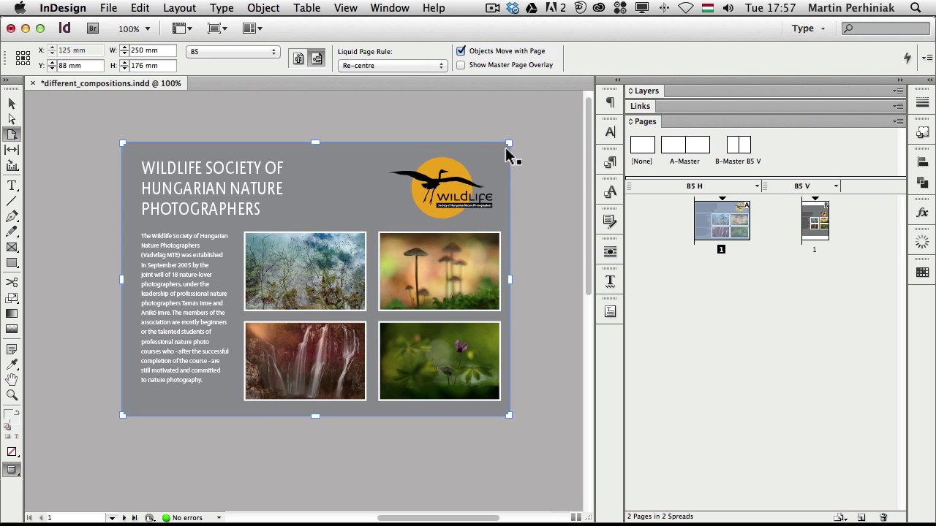
mouse_move(510, 144)
mouse_down()
mouse_move(562, 102)
mouse_move(567, 75)
mouse_move(585, 164)
mouse_move(566, 140)
mouse_move(604, 129)
mouse_move(483, 119)
mouse_move(428, 140)
mouse_move(519, 139)
mouse_move(532, 106)
mouse_move(504, 183)
mouse_move(449, 115)
mouse_move(420, 121)
mouse_move(471, 141)
mouse_move(582, 100)
mouse_move(525, 97)
mouse_move(513, 130)
mouse_move(521, 133)
mouse_up()
key(super+minus)
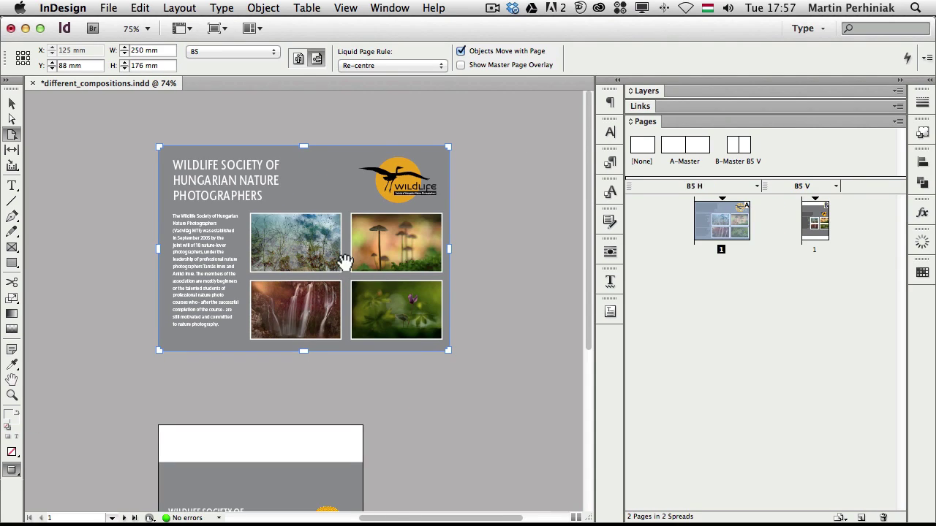
drag(441, 149, 533, 107)
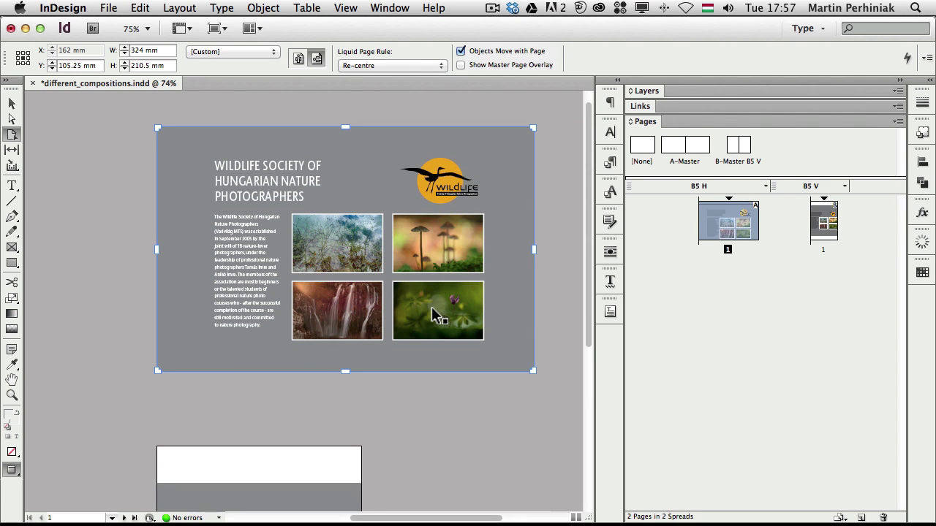
key(super+z)
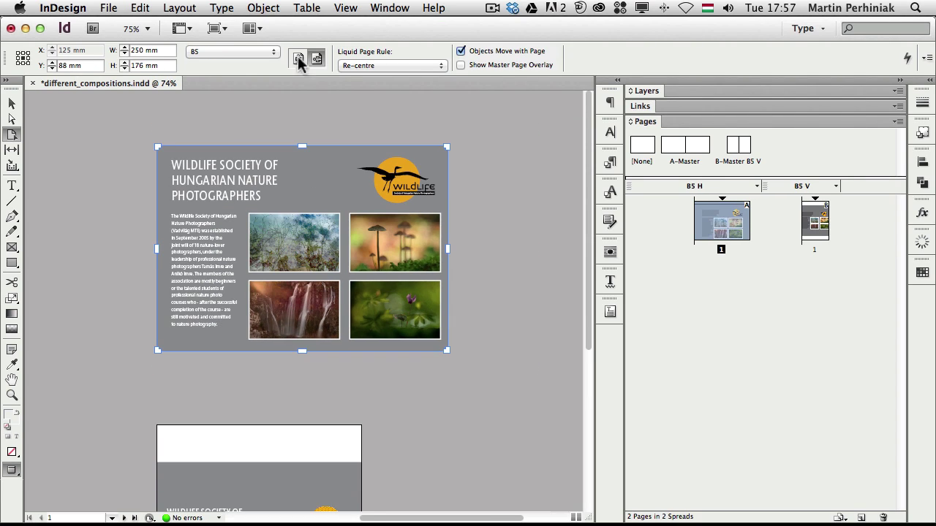
Step: Switch the page to the Object-based rule and enlarge it to preview the behaviour
click(359, 70)
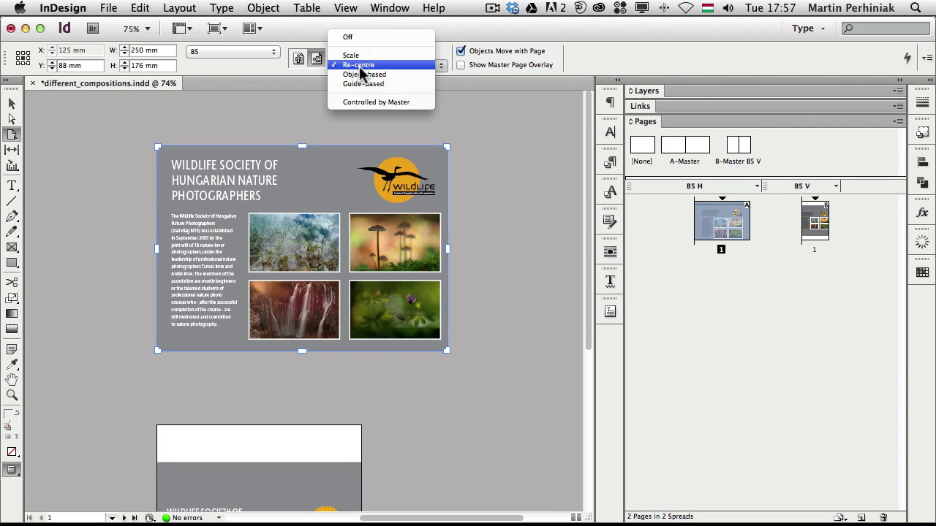
click(365, 75)
drag(447, 146, 470, 117)
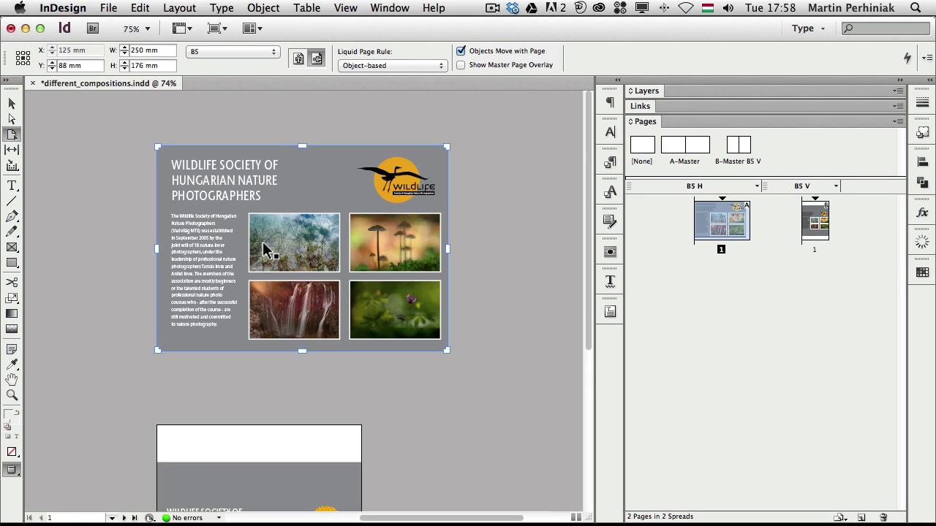
Step: Pin the wildlife logo frame to the page's top edge and test-resize the page
click(309, 247)
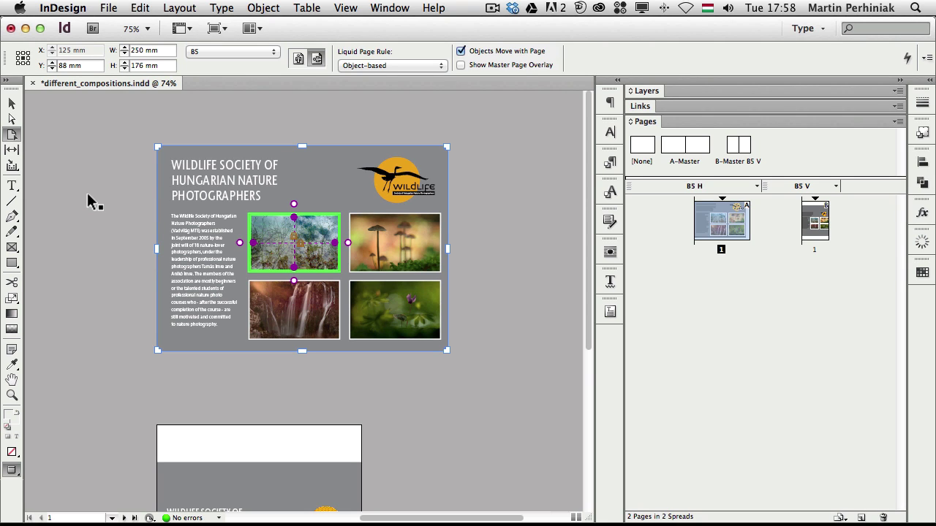
key(super+0)
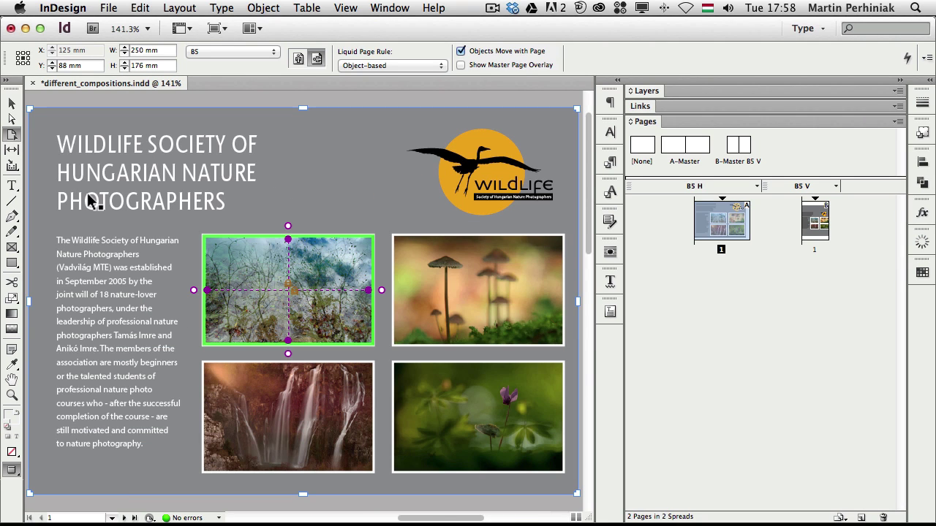
click(493, 150)
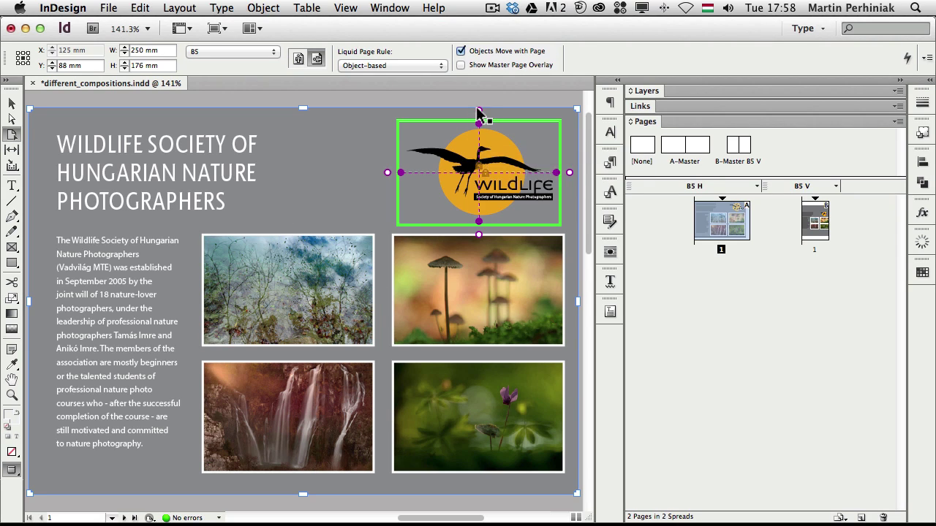
click(478, 143)
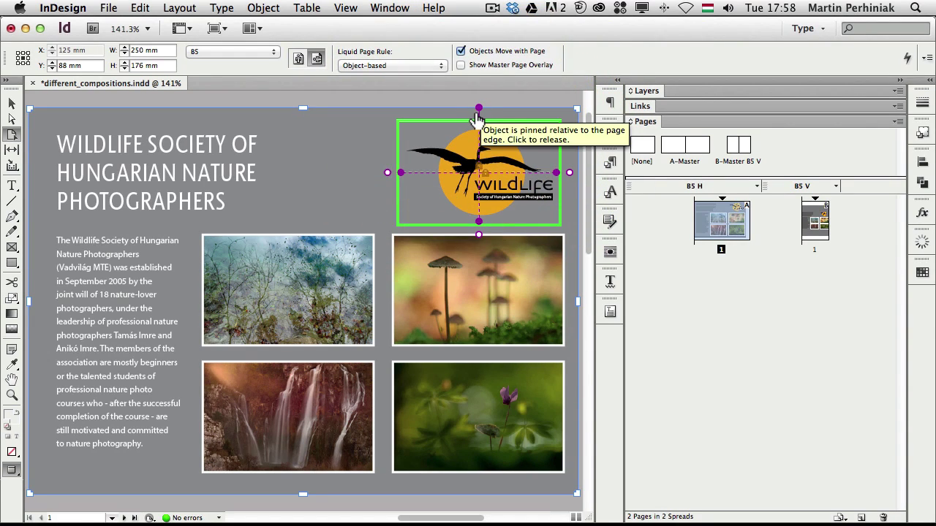
click(478, 121)
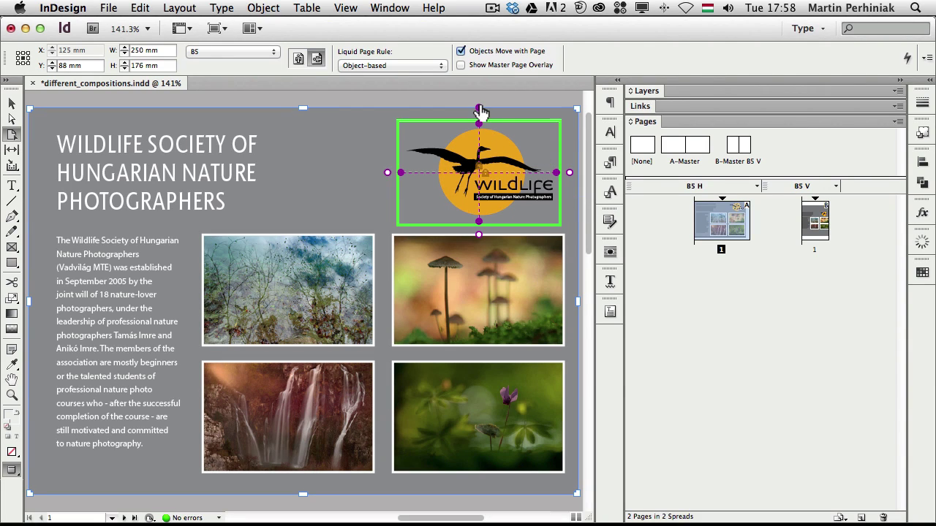
key(super+minus)
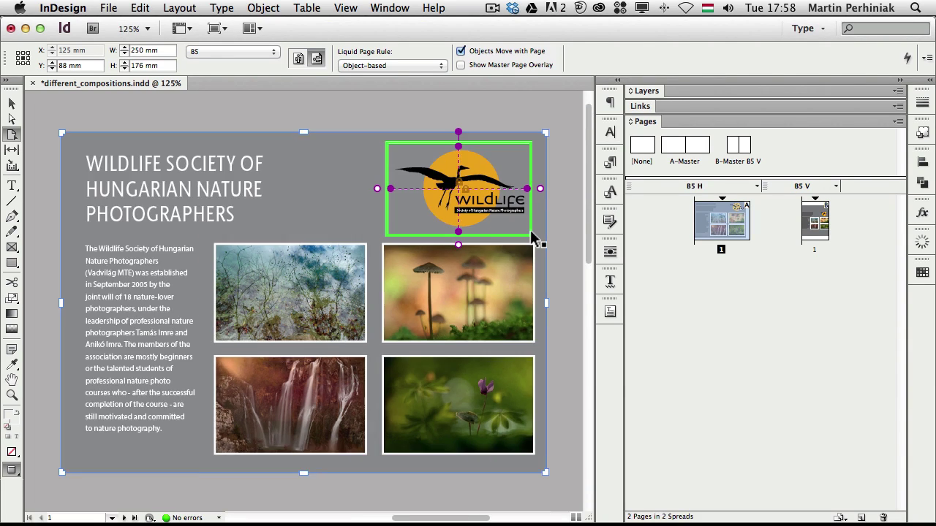
key(super+minus)
key(super+minus)
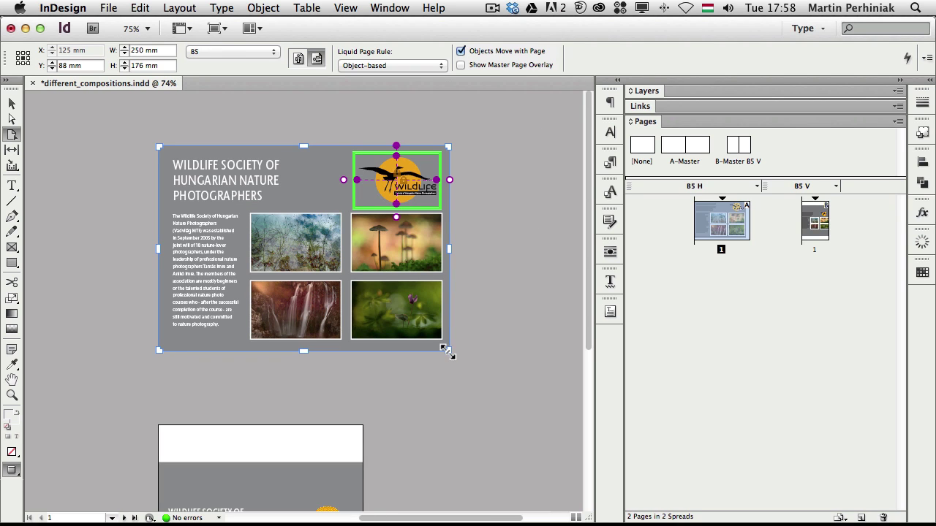
drag(448, 351, 468, 378)
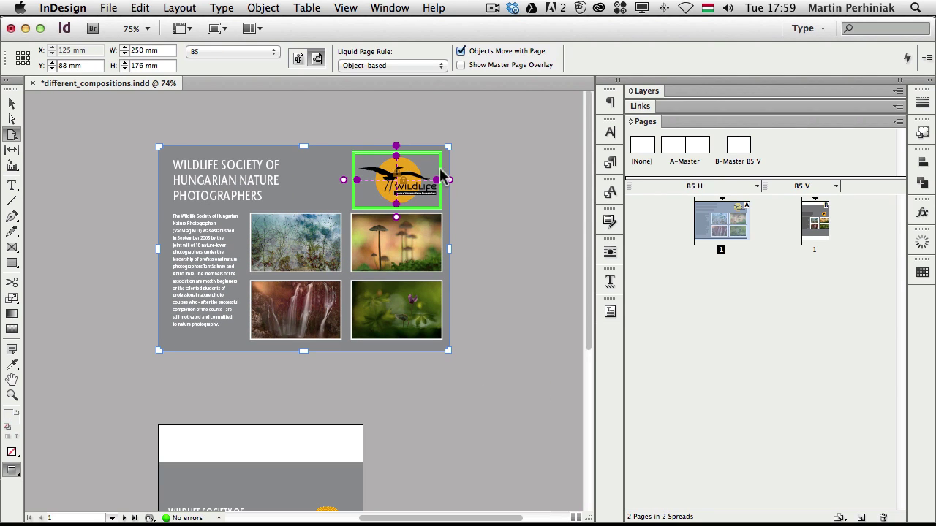
Step: Pin the logo frame to the right edge, test-resize, and undo back to B5
click(450, 181)
drag(448, 352, 456, 369)
key(super+z)
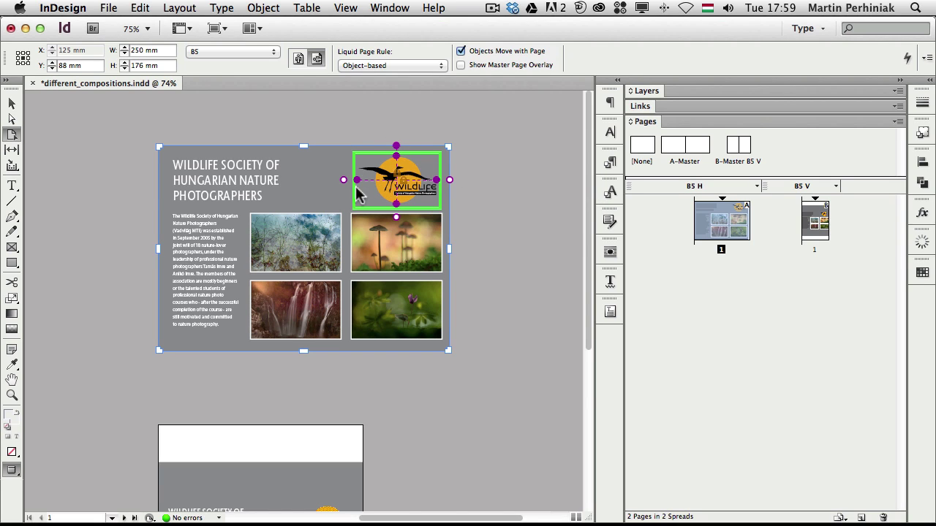
Step: Inspect the liquid settings of the title frame, top-left photo and the page itself
click(211, 178)
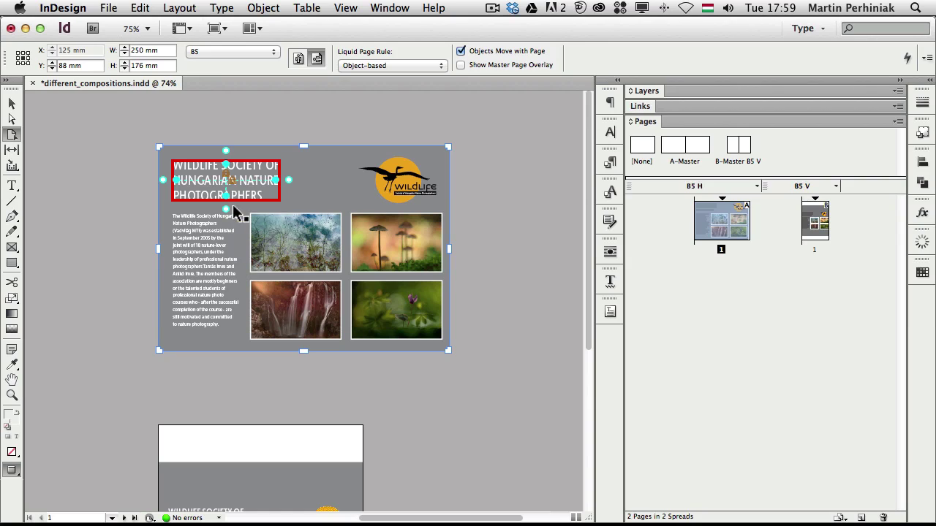
click(306, 254)
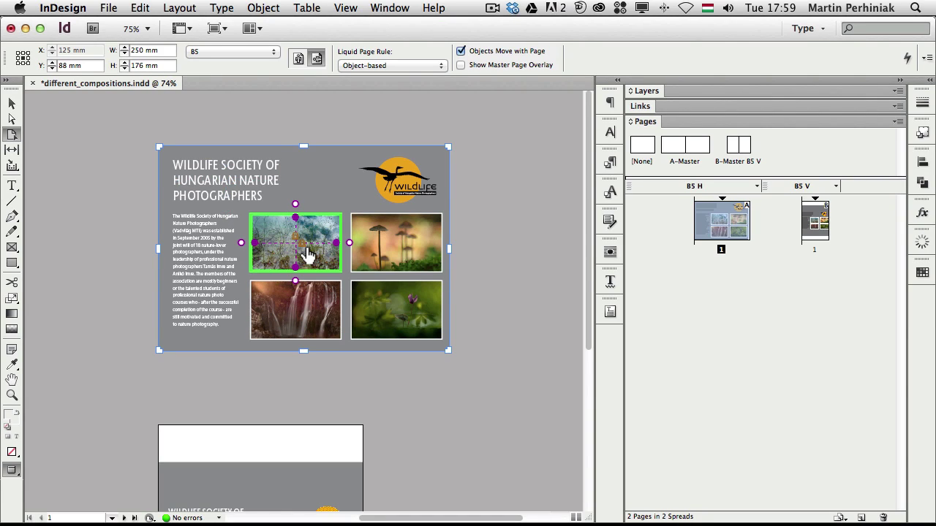
click(192, 349)
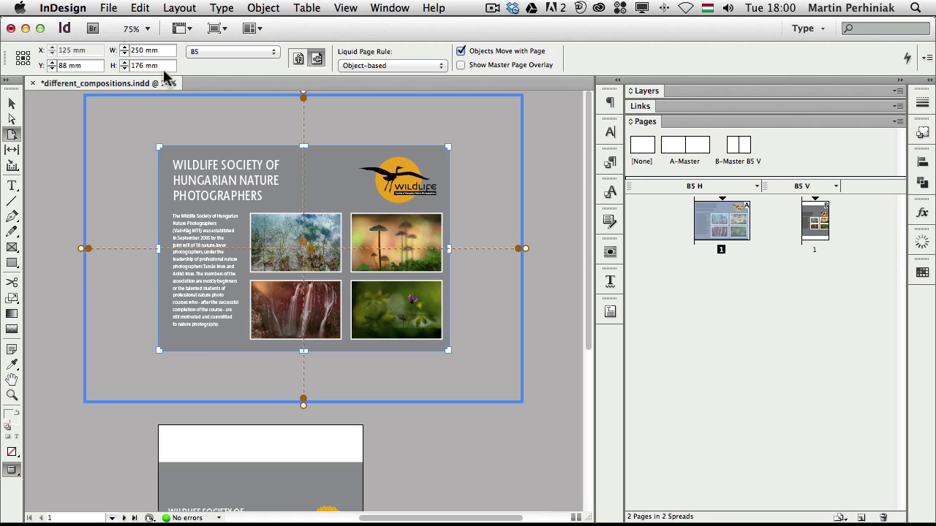
Step: Set the Guide-based rule, show rulers, add a vertical liquid guide, and test-resize the page
click(394, 68)
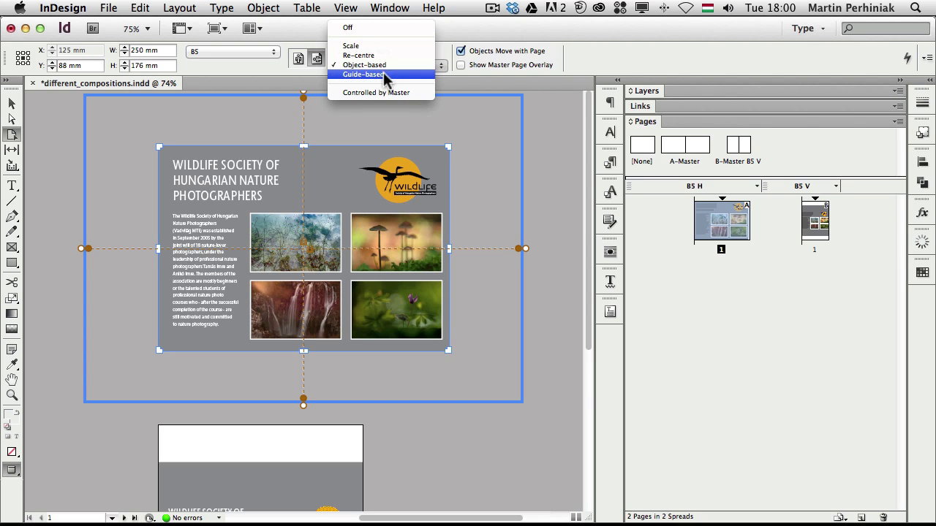
click(377, 75)
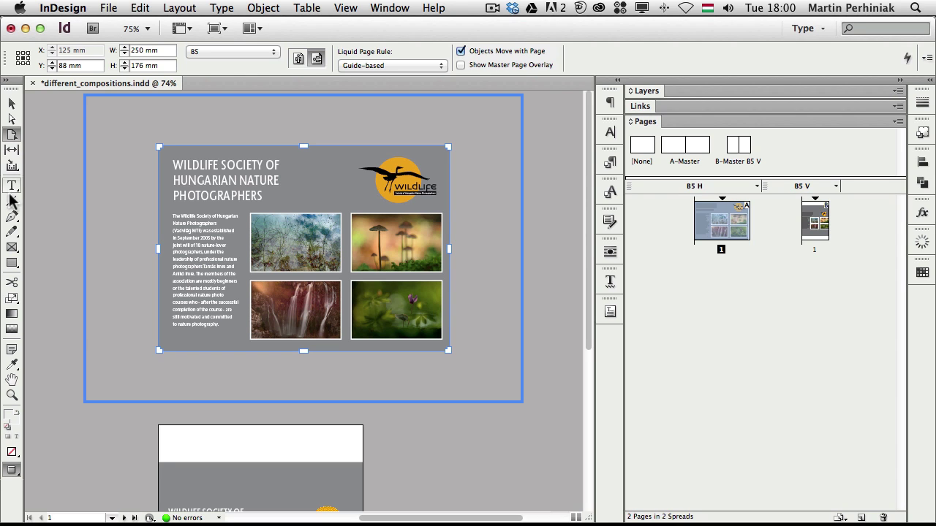
key(super+r)
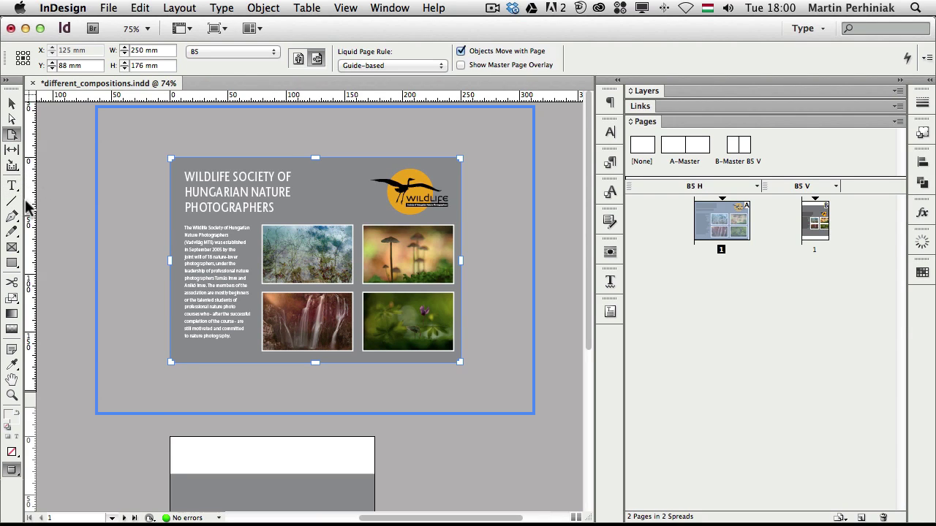
drag(30, 208, 408, 256)
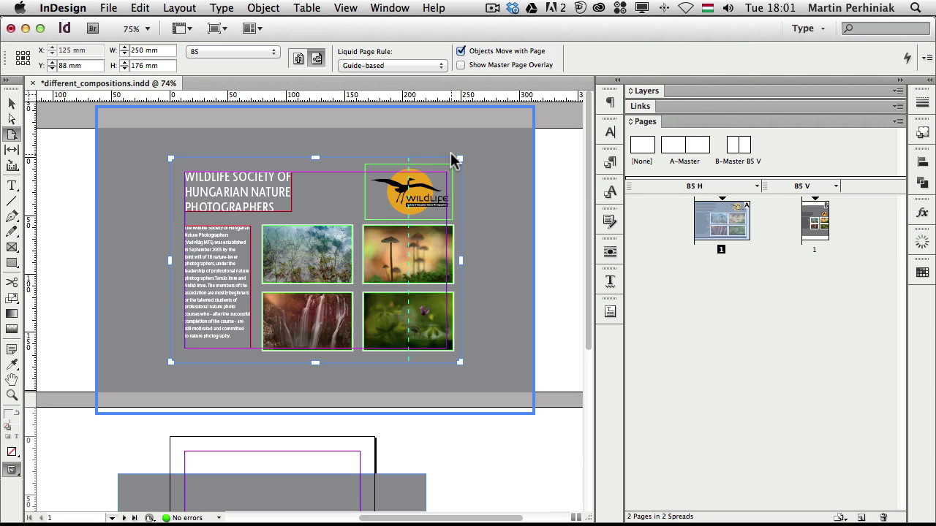
mouse_move(462, 158)
mouse_down()
mouse_move(423, 164)
mouse_move(441, 180)
mouse_move(464, 162)
mouse_move(509, 160)
mouse_move(458, 169)
mouse_move(465, 157)
mouse_move(434, 169)
mouse_move(480, 168)
mouse_move(468, 174)
mouse_move(418, 157)
mouse_move(460, 167)
mouse_up()
Step: Place a horizontal liquid guide at Y 29.567 mm and stretch the page to preview reflow
drag(207, 98, 310, 264)
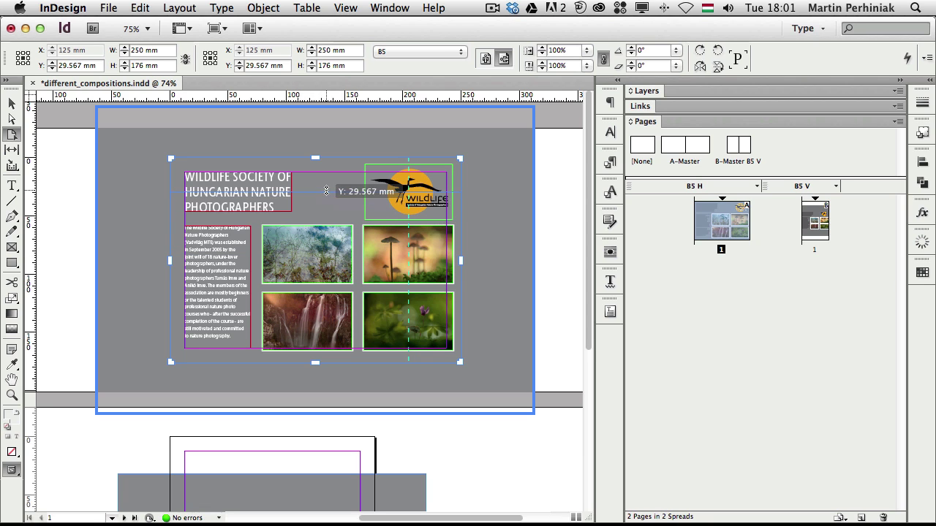
drag(325, 193, 329, 191)
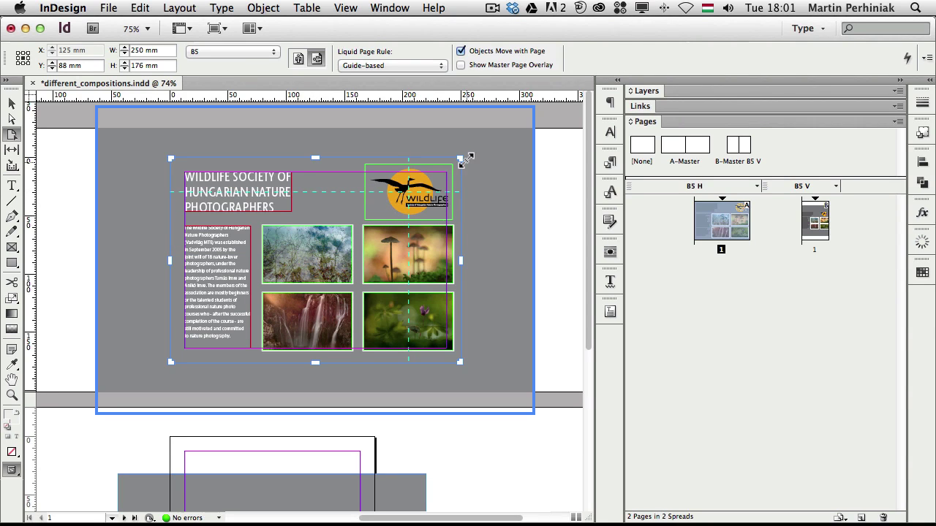
drag(461, 157, 488, 159)
drag(460, 155, 496, 179)
Step: Test-resize under the Object-based rule, compare reflow, and keep the Guide-based rule
click(389, 66)
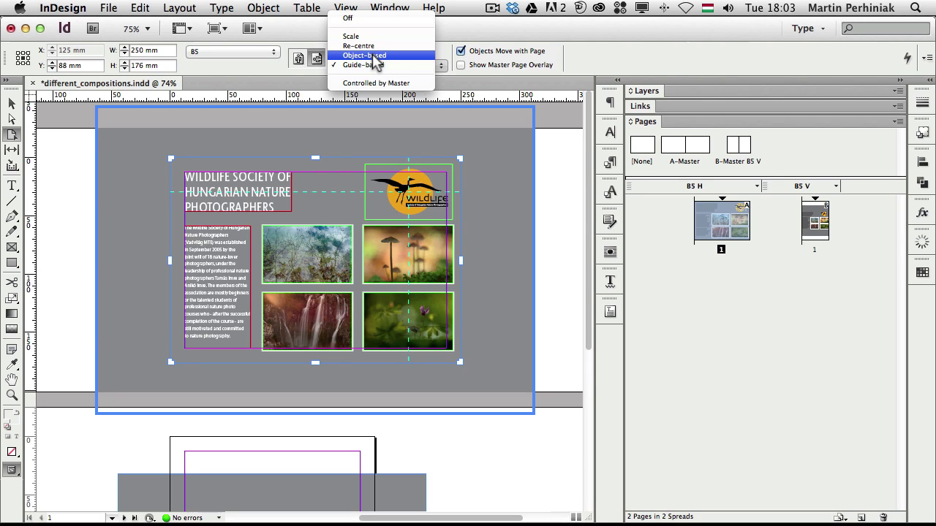
click(373, 55)
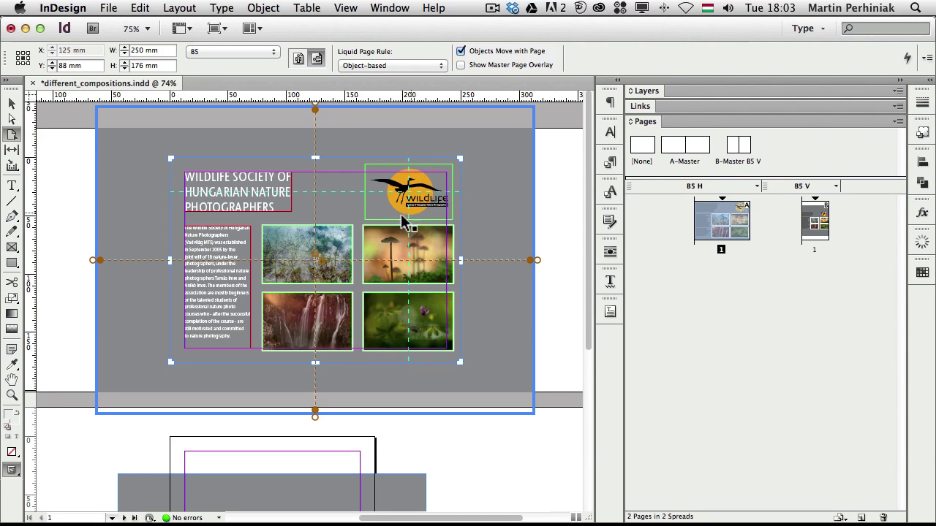
mouse_move(466, 155)
mouse_down()
mouse_move(405, 142)
mouse_move(450, 130)
mouse_move(498, 144)
mouse_move(527, 176)
mouse_move(447, 144)
mouse_move(507, 127)
mouse_move(503, 137)
mouse_move(463, 139)
mouse_move(468, 146)
mouse_up()
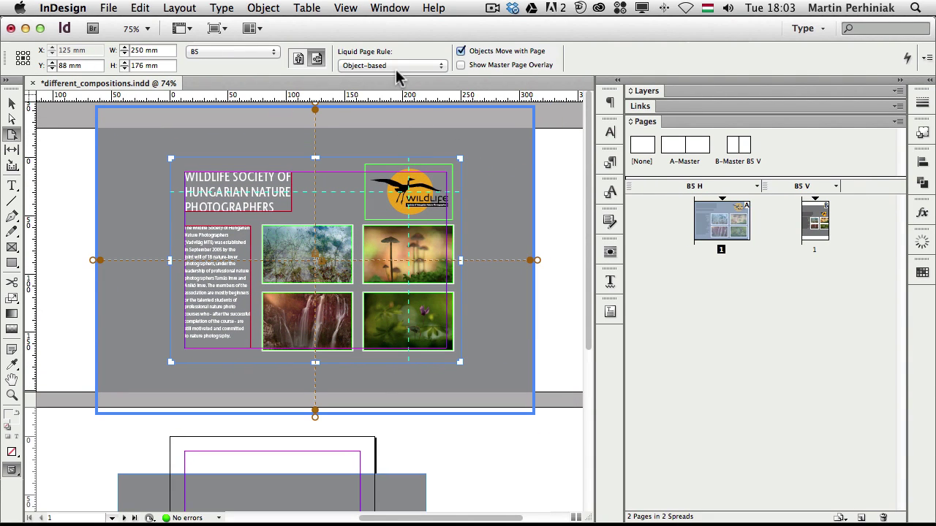
click(397, 69)
click(377, 93)
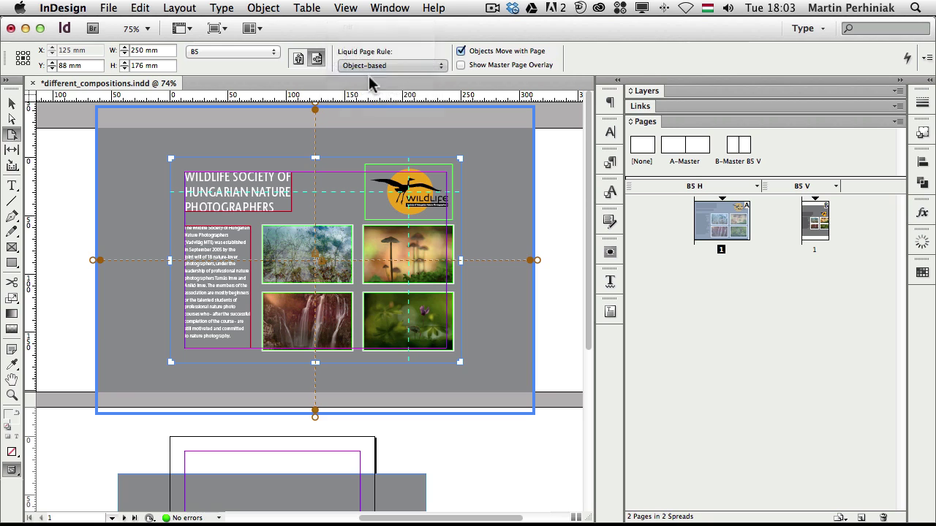
mouse_move(459, 154)
mouse_down()
mouse_move(462, 144)
mouse_move(424, 168)
mouse_move(471, 141)
mouse_move(446, 154)
mouse_up()
click(371, 67)
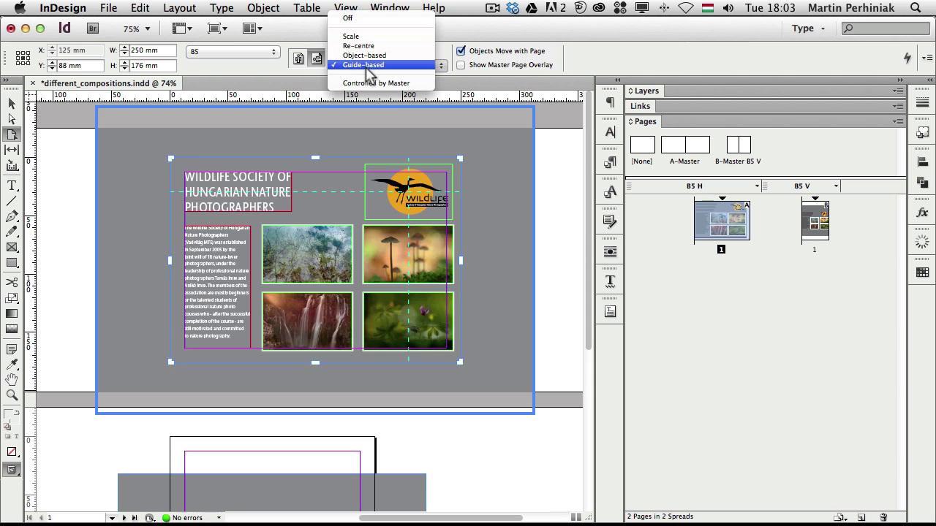
click(513, 34)
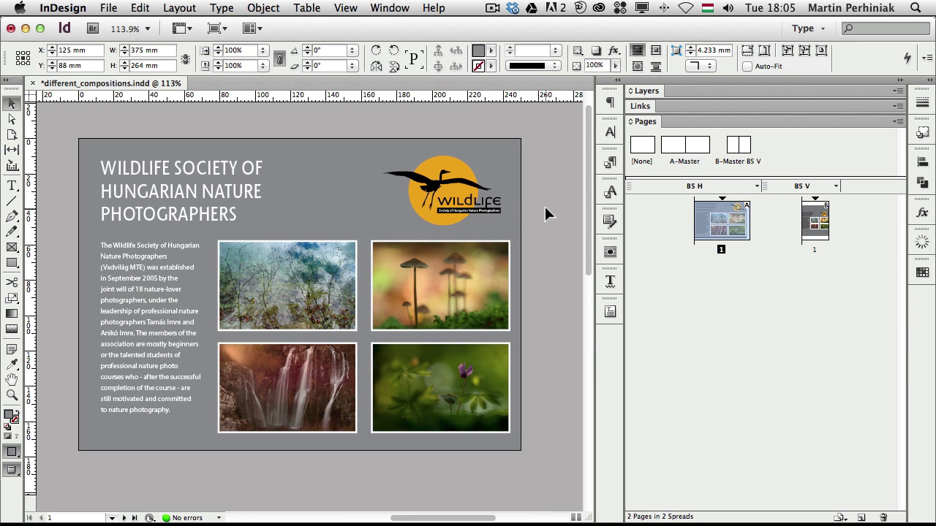
Step: Open the Liquid Layout panel via Window > Interactive and drag the Articles tab out of its group
click(386, 9)
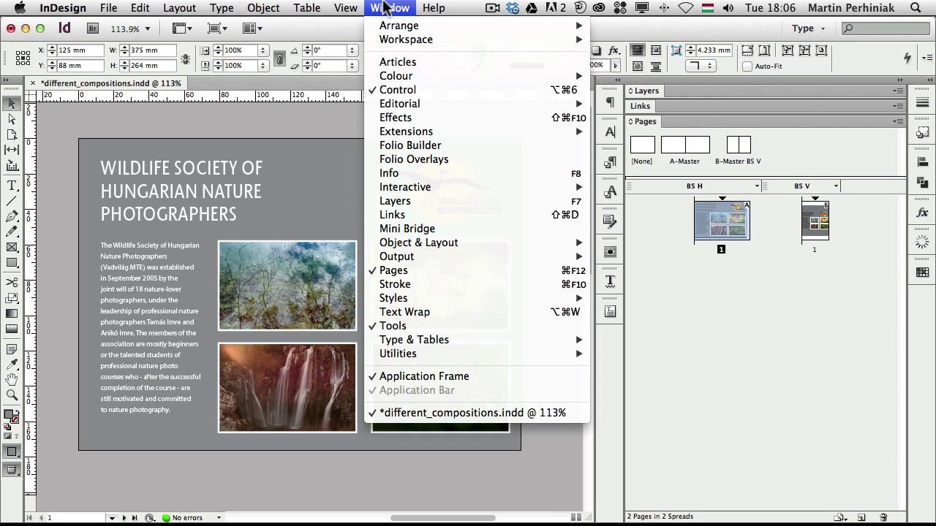
mouse_move(403, 192)
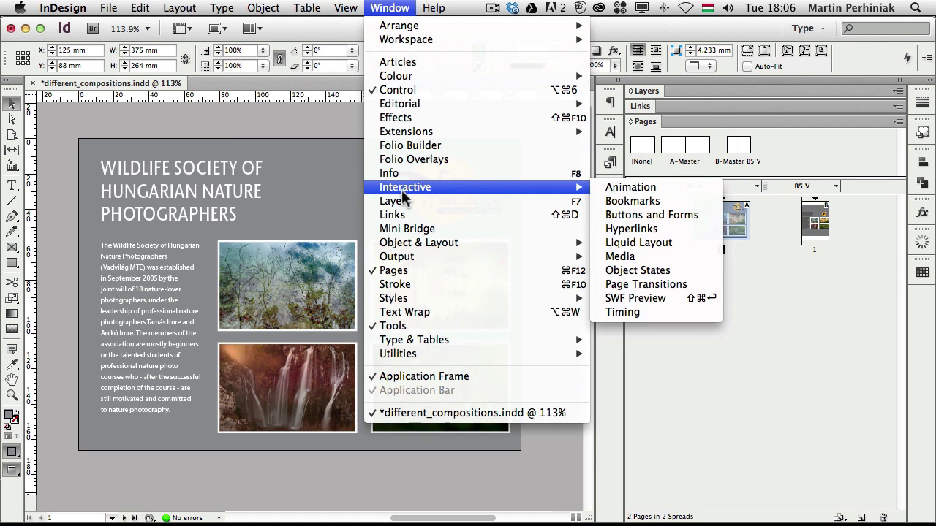
click(640, 242)
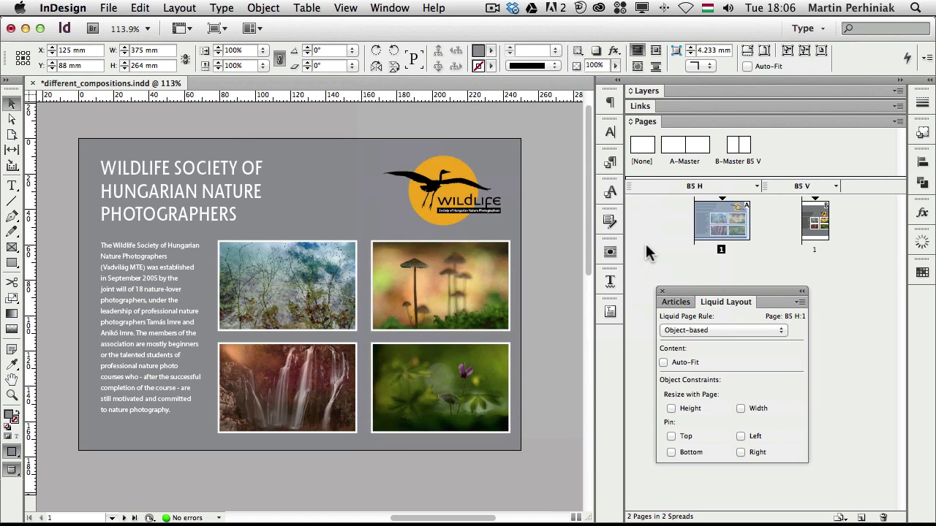
click(674, 304)
drag(680, 307, 570, 233)
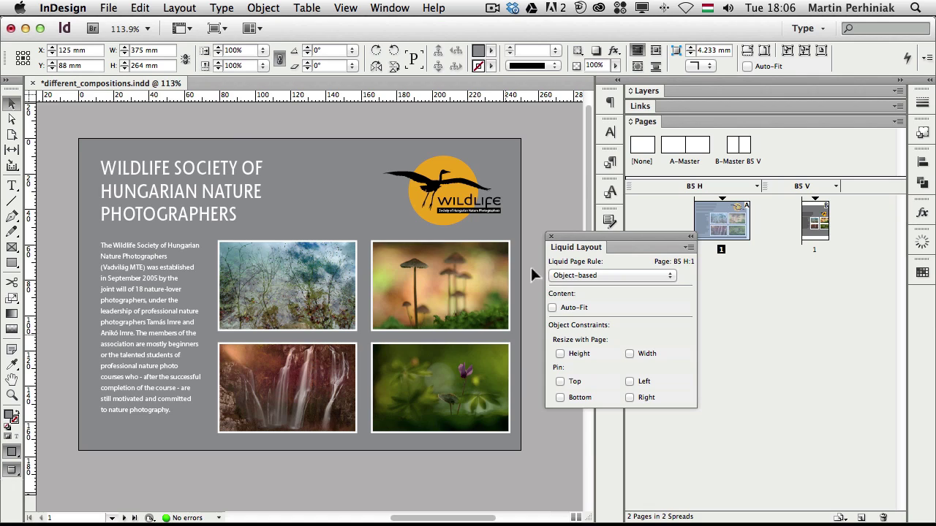
Step: Pin the wildlife logo to the top only and enable Auto-Fit on the mushroom photo
click(476, 195)
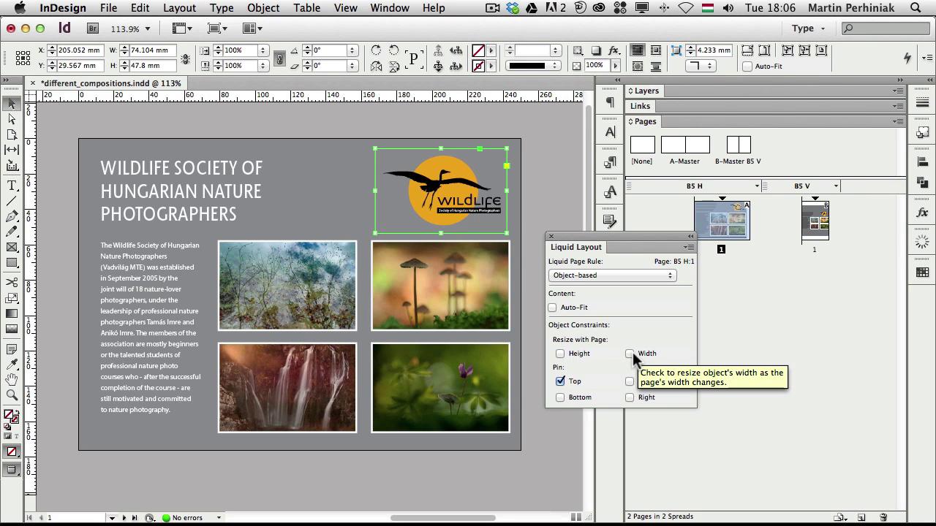
click(630, 397)
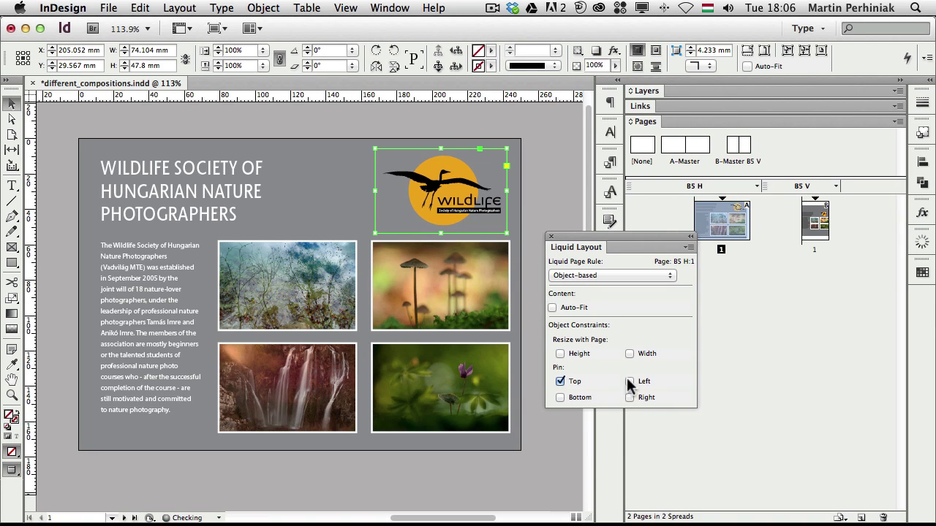
click(485, 271)
click(582, 306)
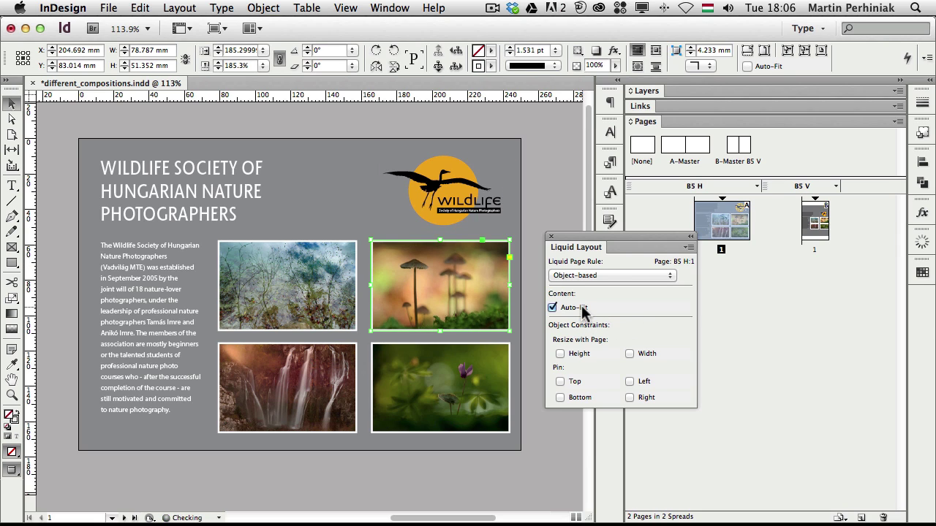
Step: Enable Auto-Fit on the flower, waterfall, forest and mushroom photo frames together
click(504, 389)
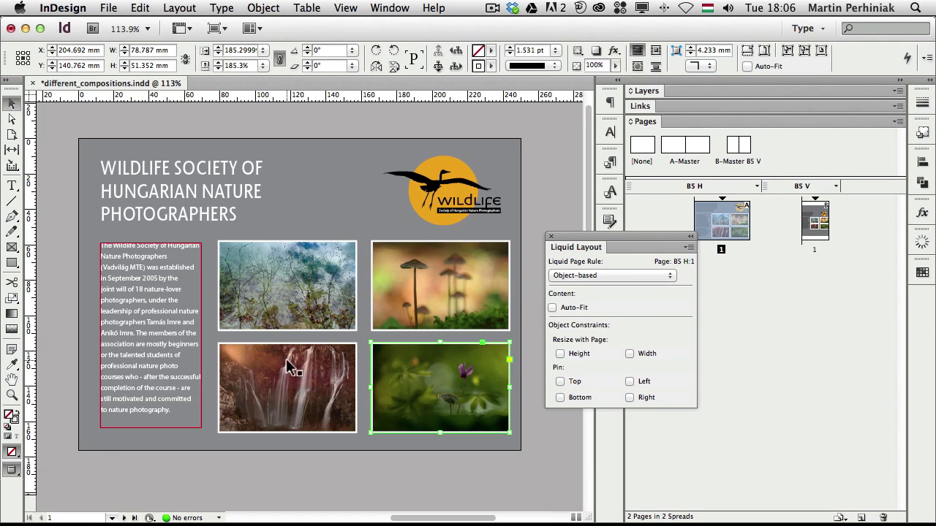
shift+click(344, 376)
shift+click(344, 324)
shift+click(392, 311)
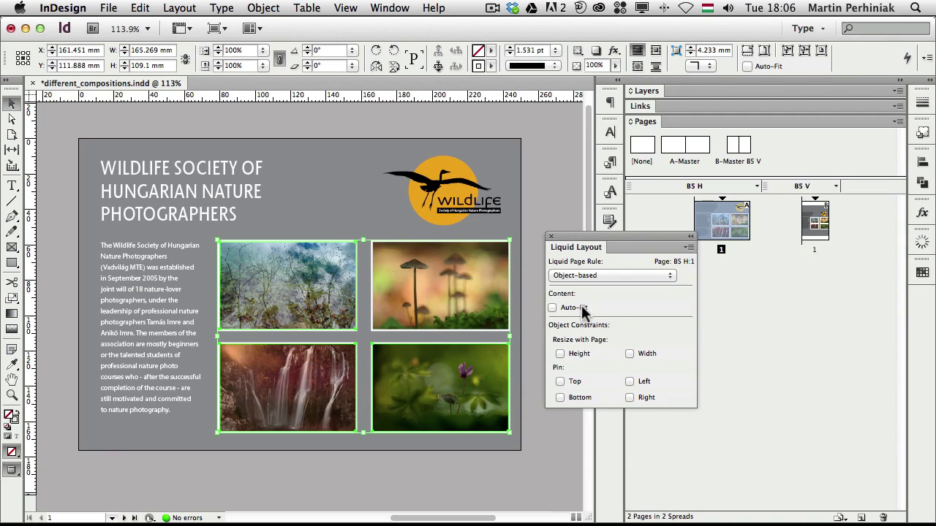
click(552, 307)
click(483, 487)
click(519, 413)
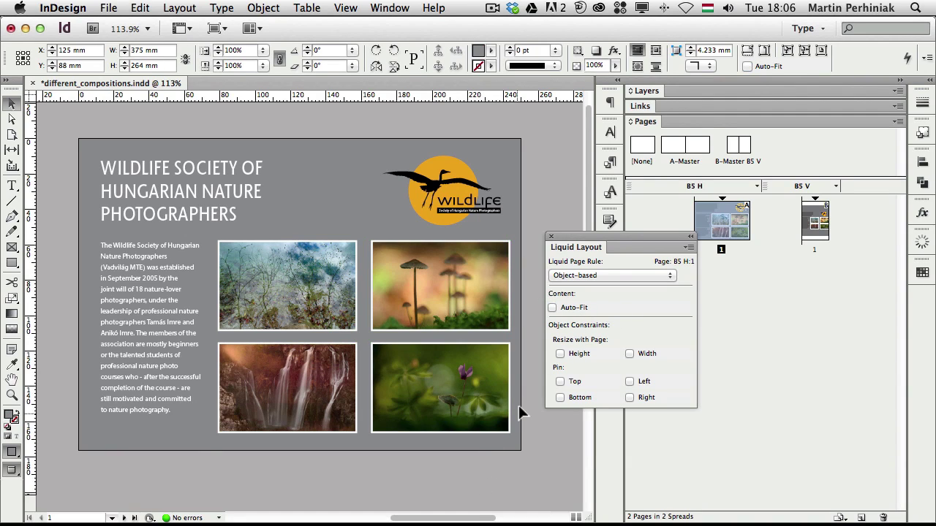
Step: With the Page tool at 100% view, drag-resize the page to preview the object-based reflow
key(shift+p)
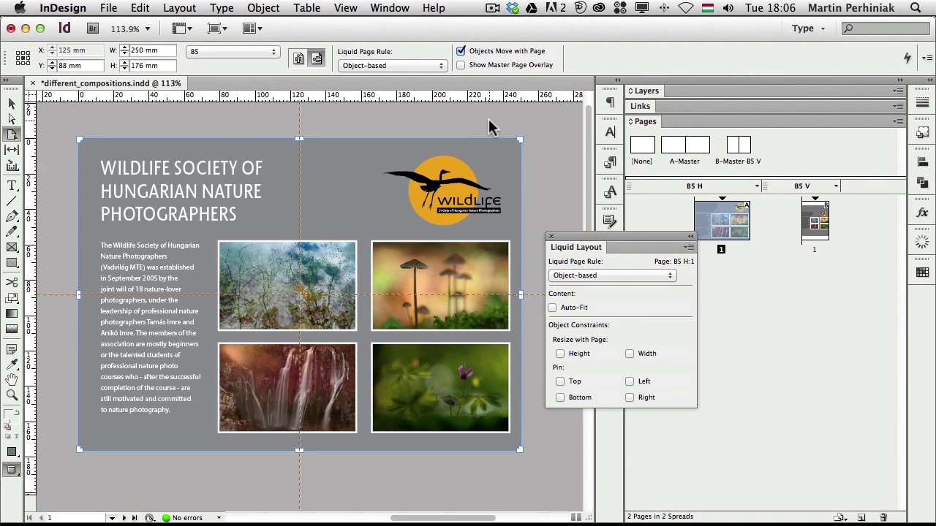
key(super+1)
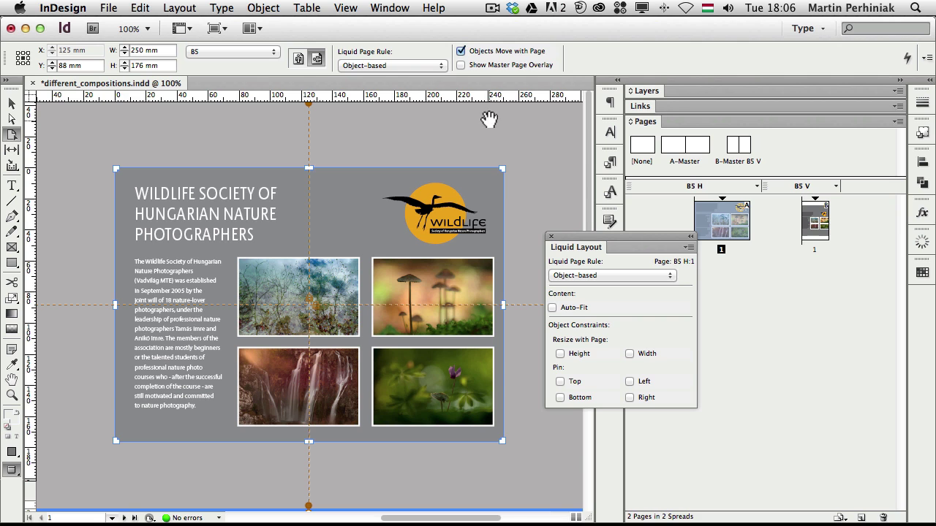
drag(502, 169, 420, 162)
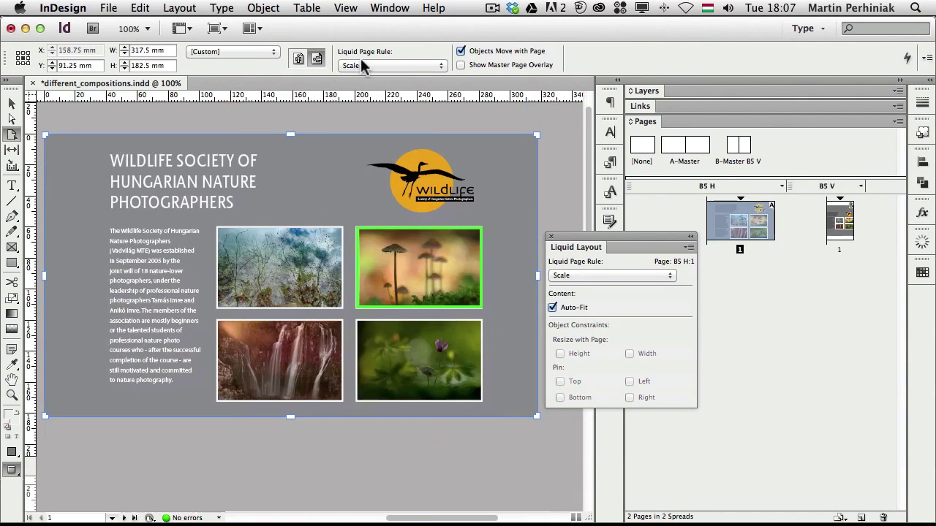
Step: Switch to the Guide-based rule, add a vertical liquid guide at 190 mm, and resize the page to 317.5 × 182.5 mm
click(359, 65)
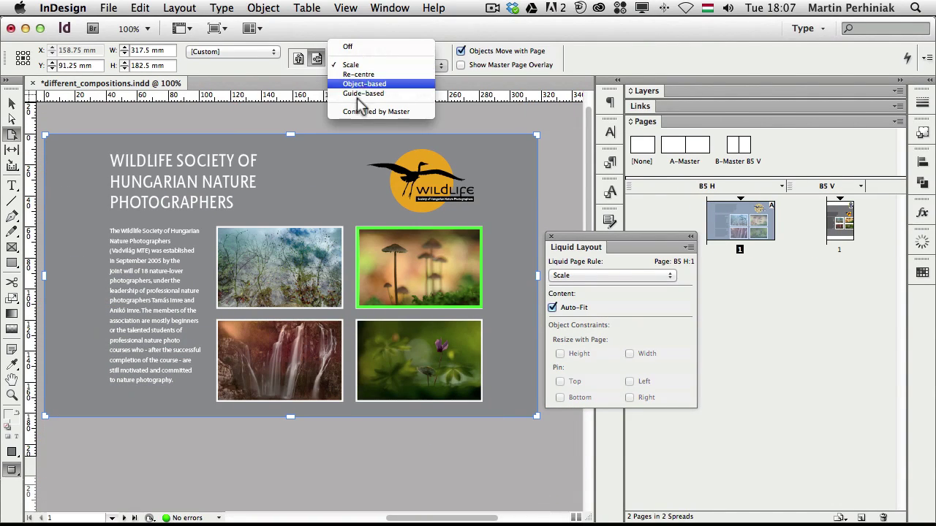
click(361, 94)
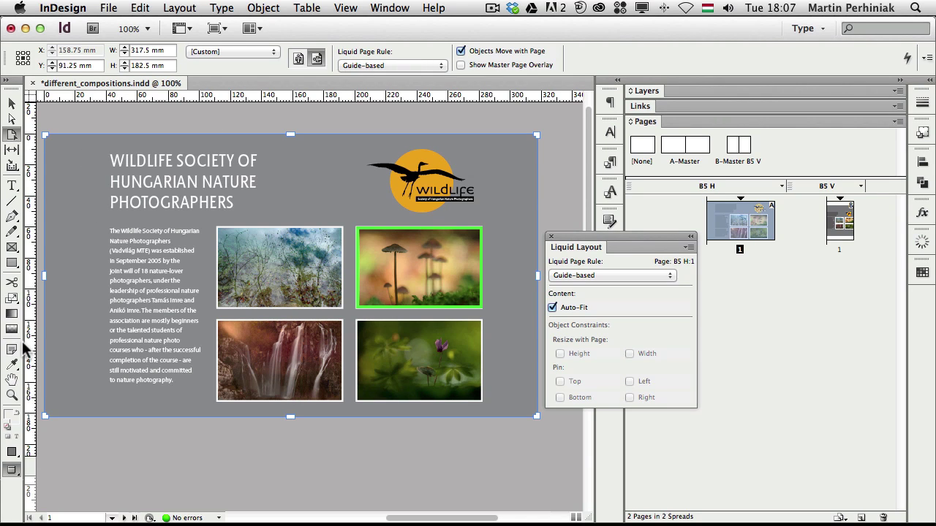
drag(28, 348, 294, 310)
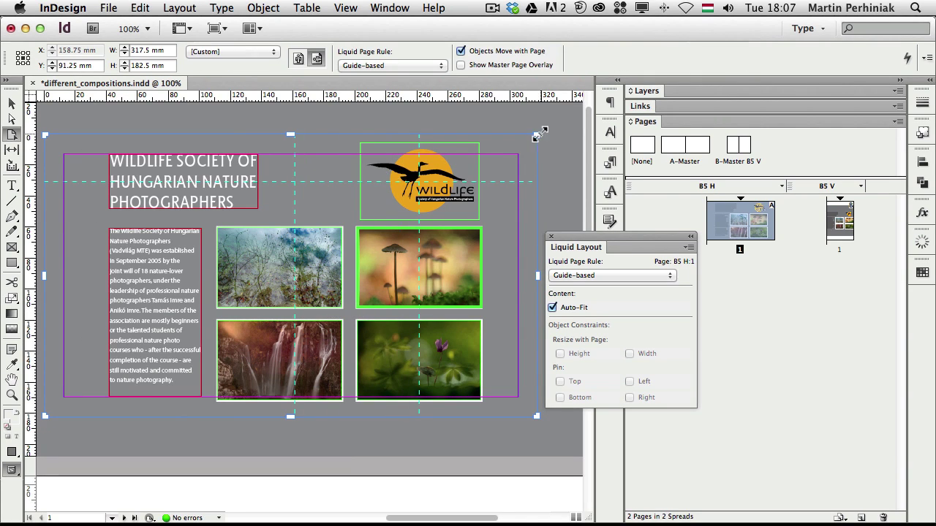
drag(537, 135, 451, 189)
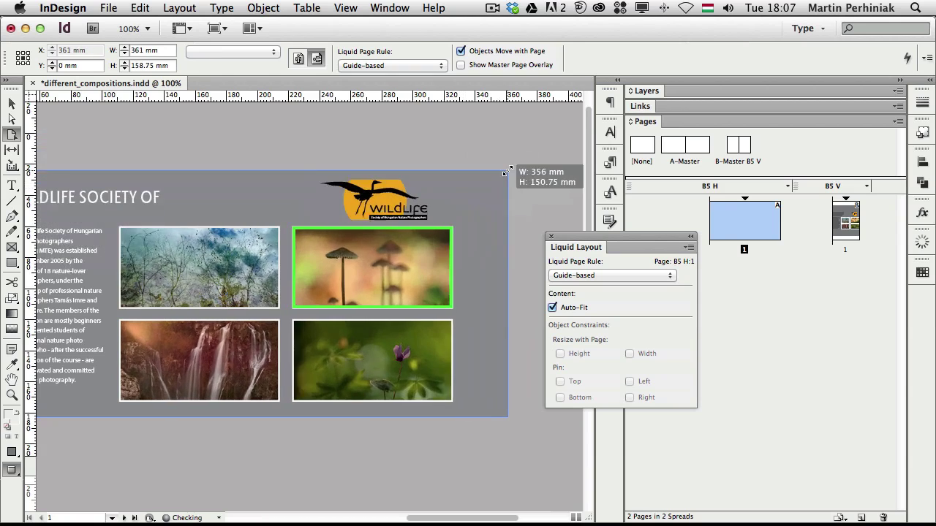
drag(512, 150, 440, 134)
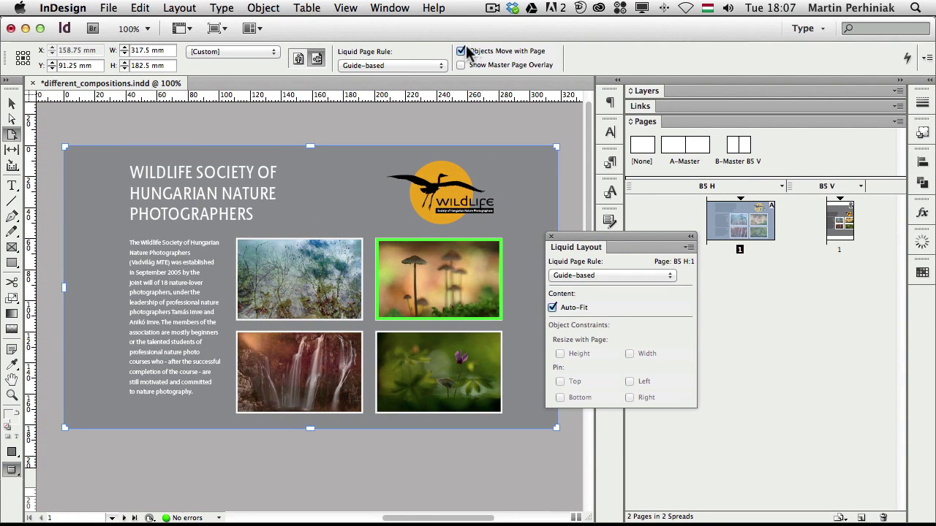